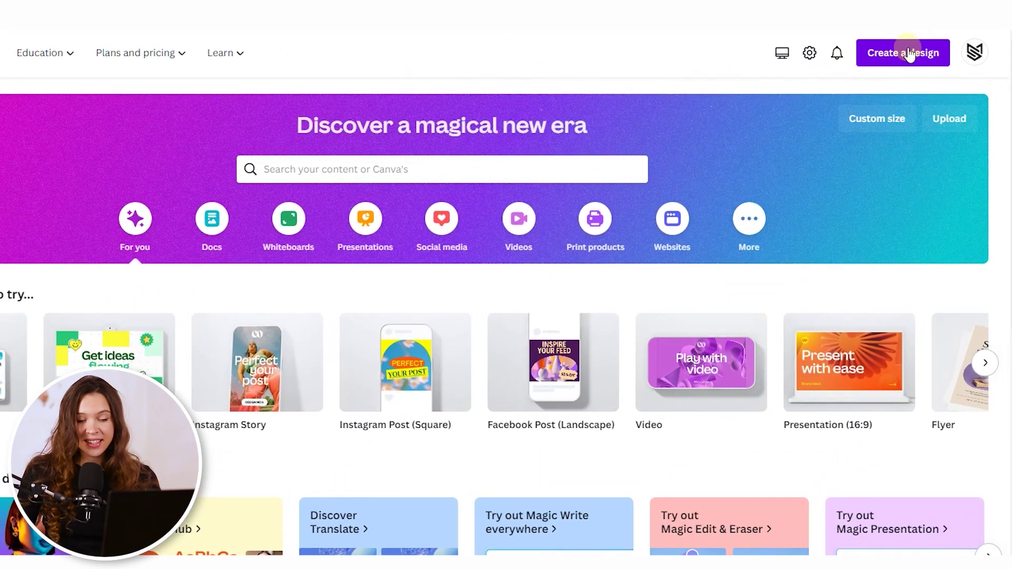
# Step: Create a new blank design with a custom size of 970 × 600 px
pyautogui.click(908, 53)
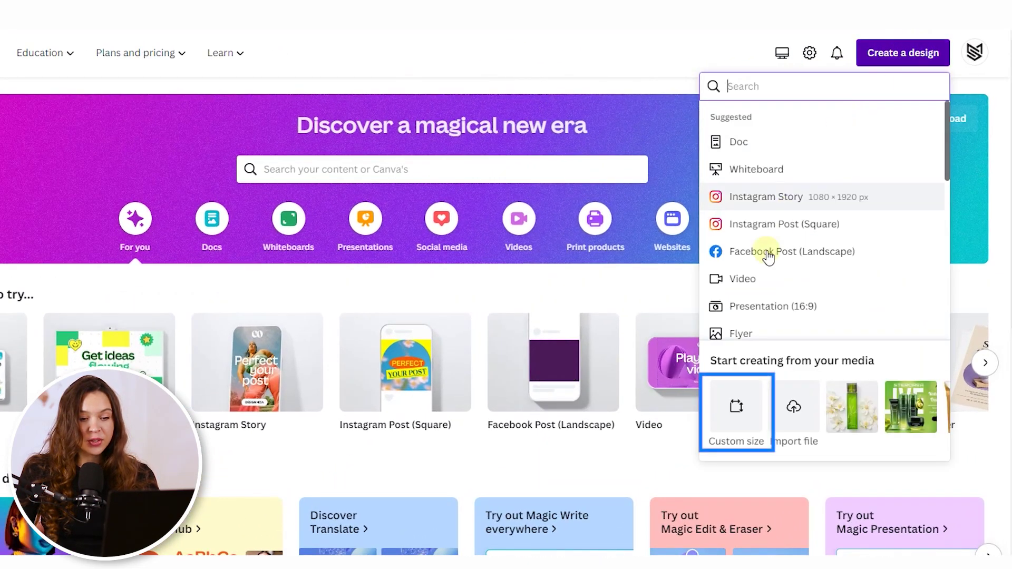
pyautogui.click(737, 408)
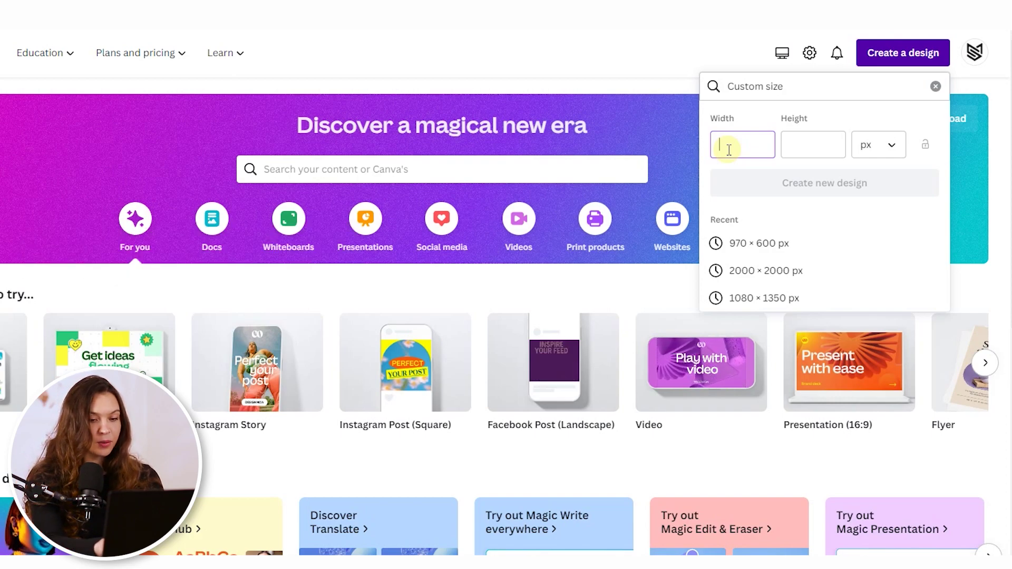
pyautogui.write('970')
pyautogui.click(795, 146)
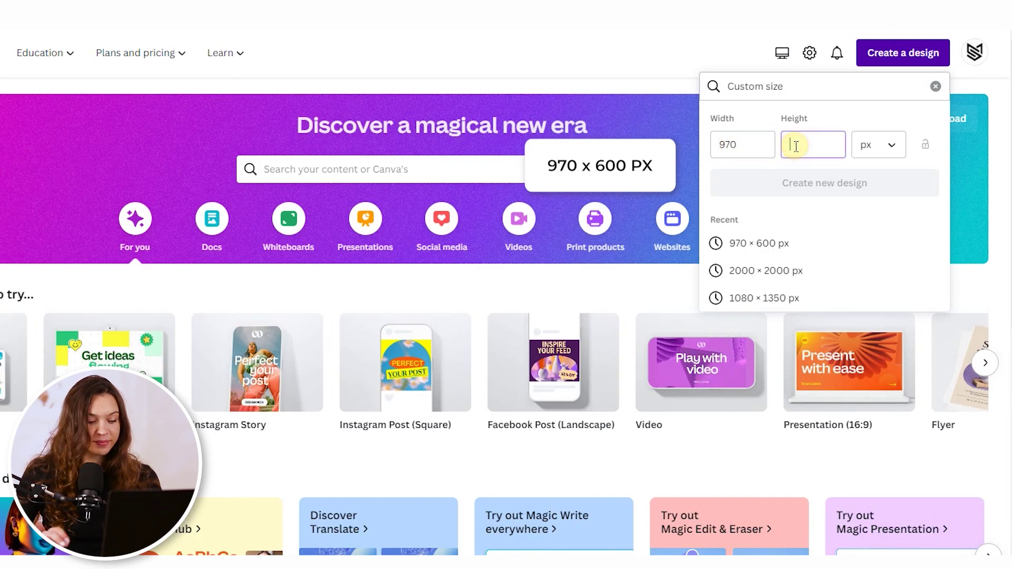
pyautogui.write('600')
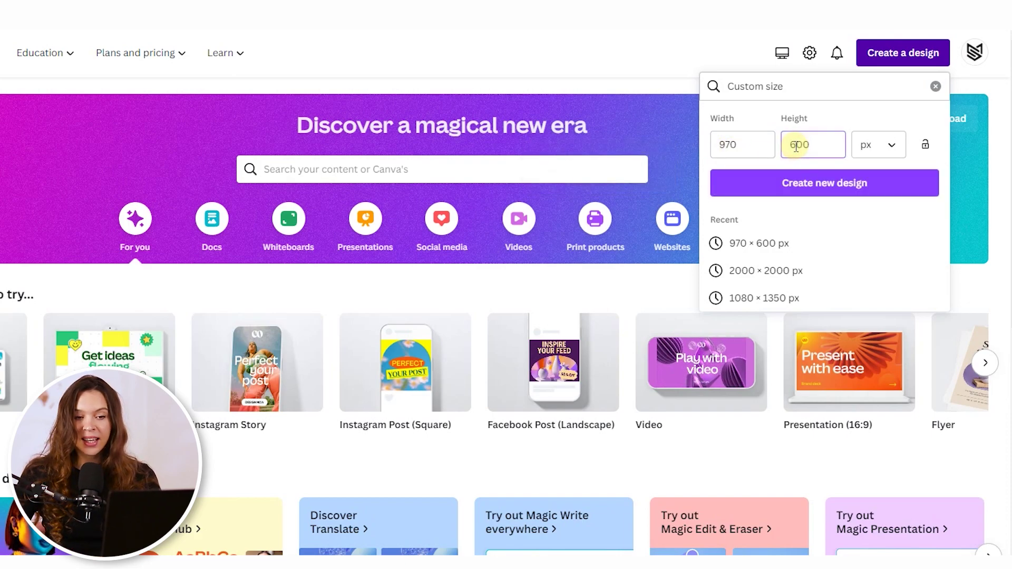
pyautogui.click(821, 184)
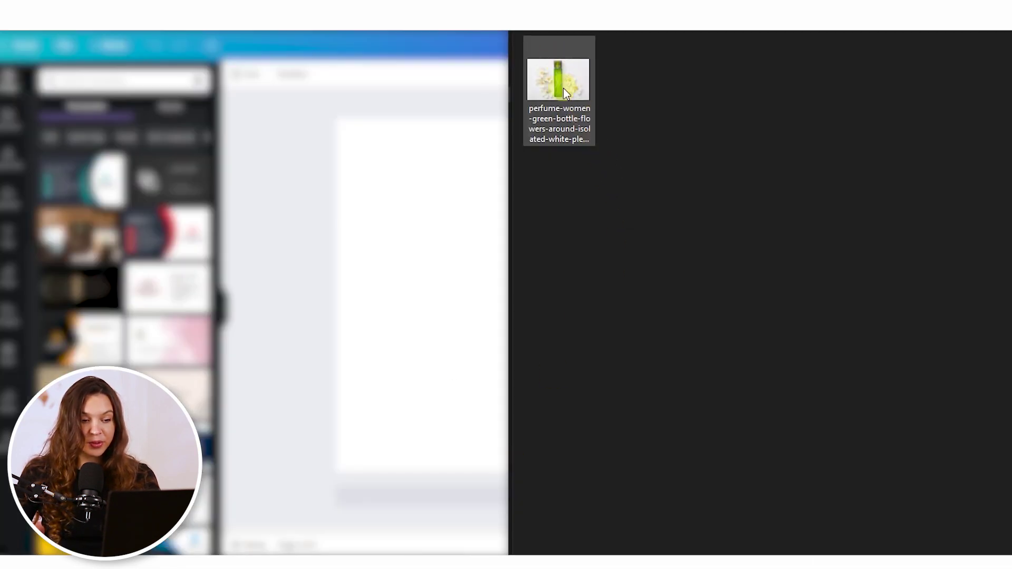
# Step: Place the green perfume bottle photo from the local folder on the page and remove its background
pyautogui.moveTo(567, 90); pyautogui.dragTo(464, 258)
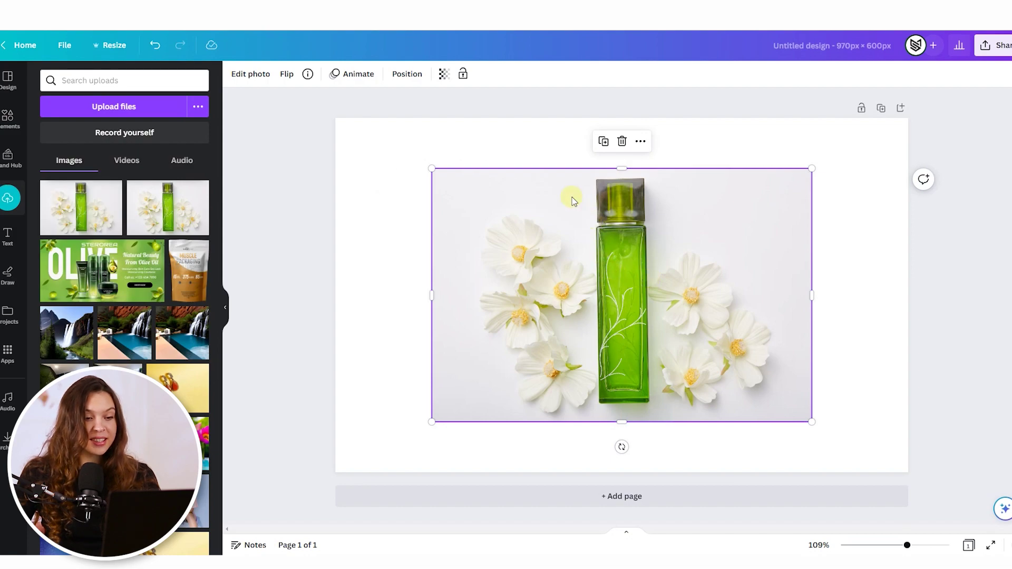
pyautogui.click(557, 259)
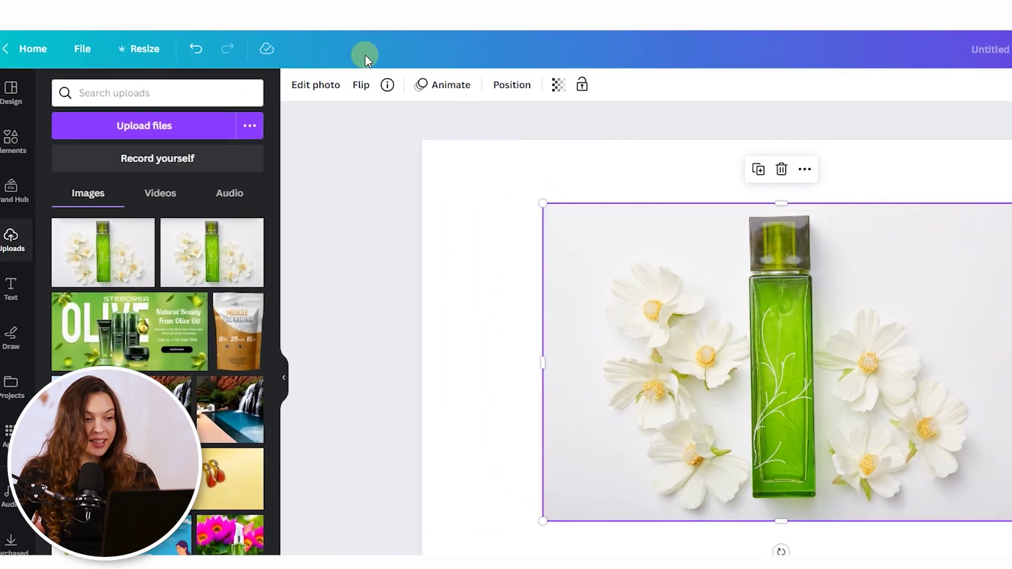
pyautogui.click(249, 80)
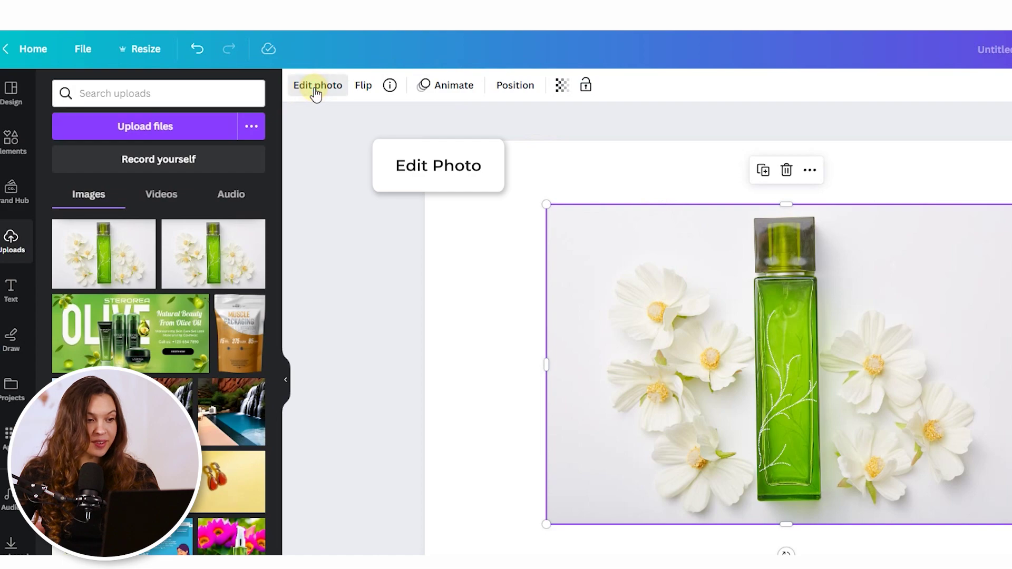
pyautogui.click(86, 194)
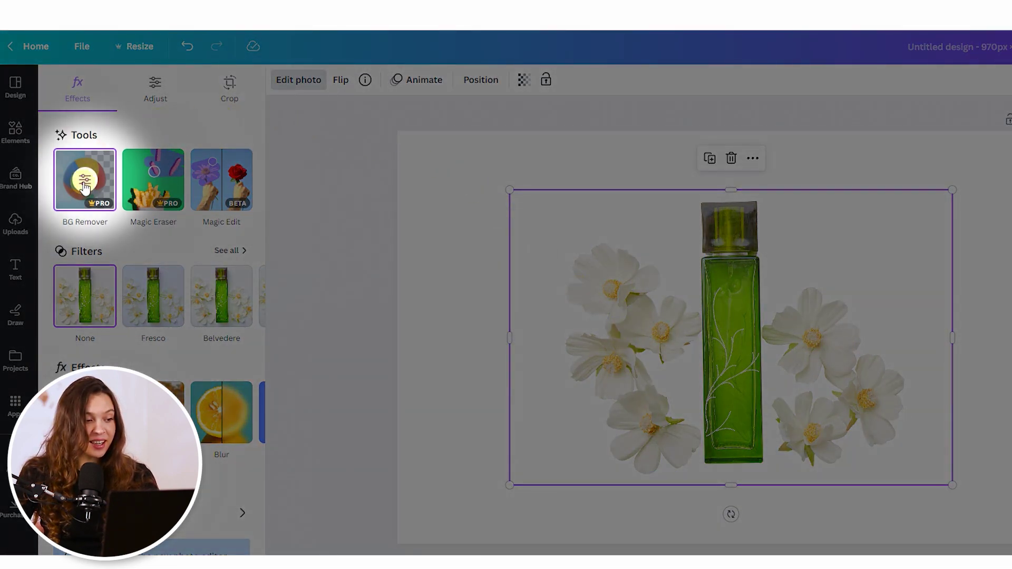
# Step: Erase the white flowers around the bottle with the Background Remover's Erase brush, leaving only the bottle
pyautogui.click(85, 186)
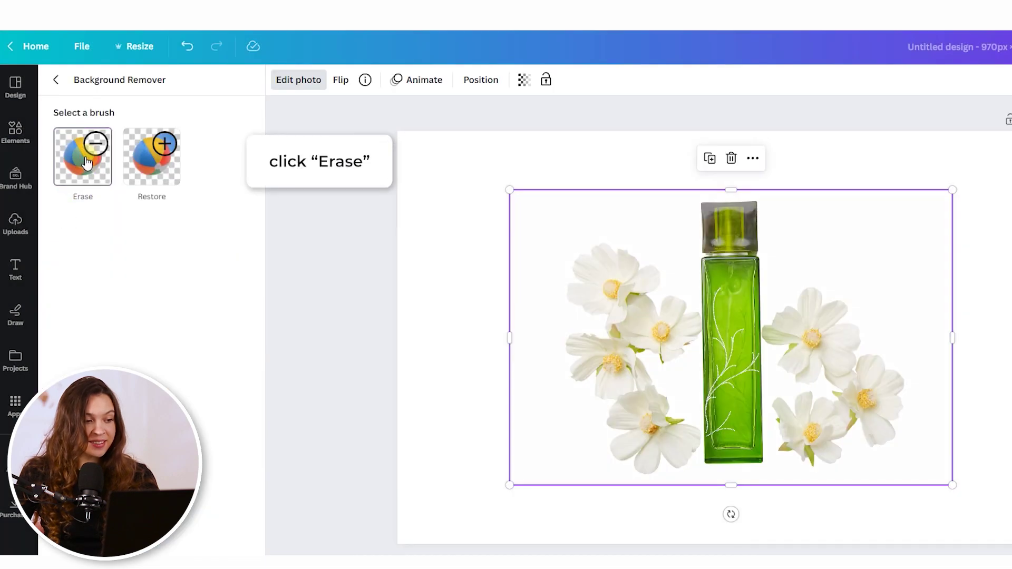
pyautogui.click(87, 163)
pyautogui.moveTo(106, 240); pyautogui.dragTo(132, 243)
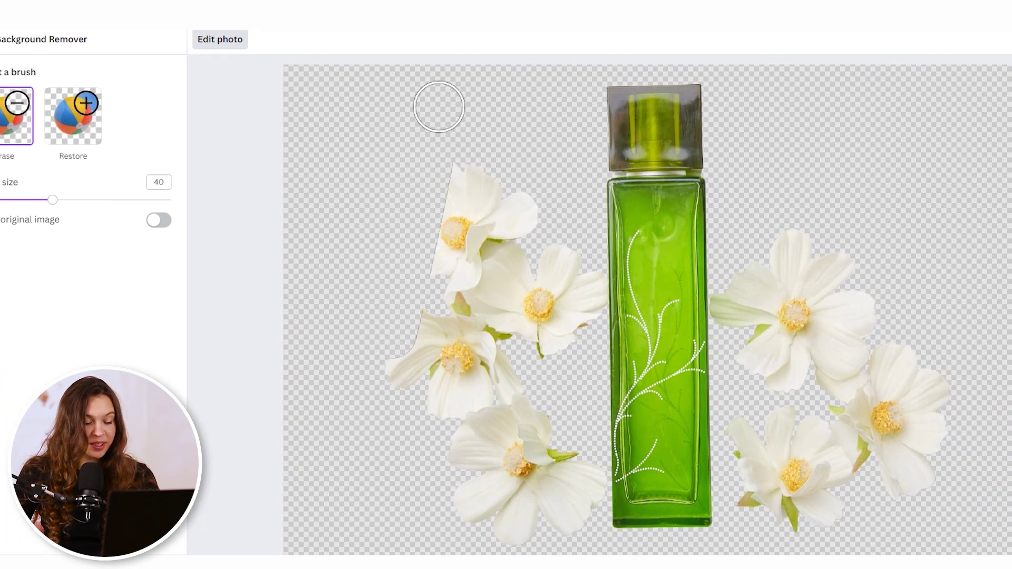
pyautogui.moveTo(519, 142)
pyautogui.mouseDown()
pyautogui.moveTo(542, 330)
pyautogui.moveTo(565, 245)
pyautogui.mouseUp()
pyautogui.moveTo(487, 204)
pyautogui.mouseDown()
pyautogui.moveTo(515, 327)
pyautogui.moveTo(529, 341)
pyautogui.moveTo(524, 253)
pyautogui.moveTo(417, 461)
pyautogui.moveTo(393, 374)
pyautogui.moveTo(501, 368)
pyautogui.mouseUp()
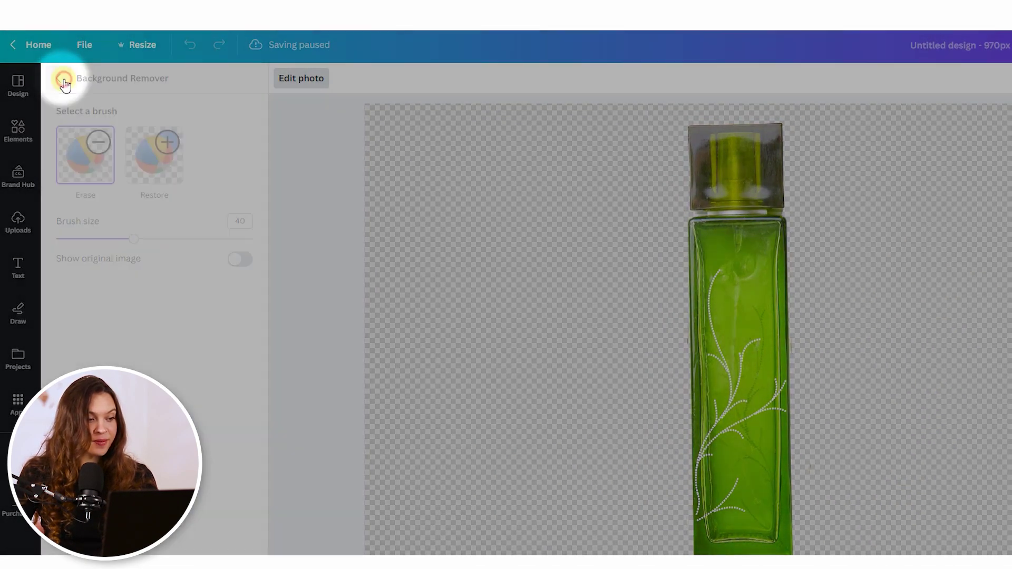
pyautogui.click(59, 79)
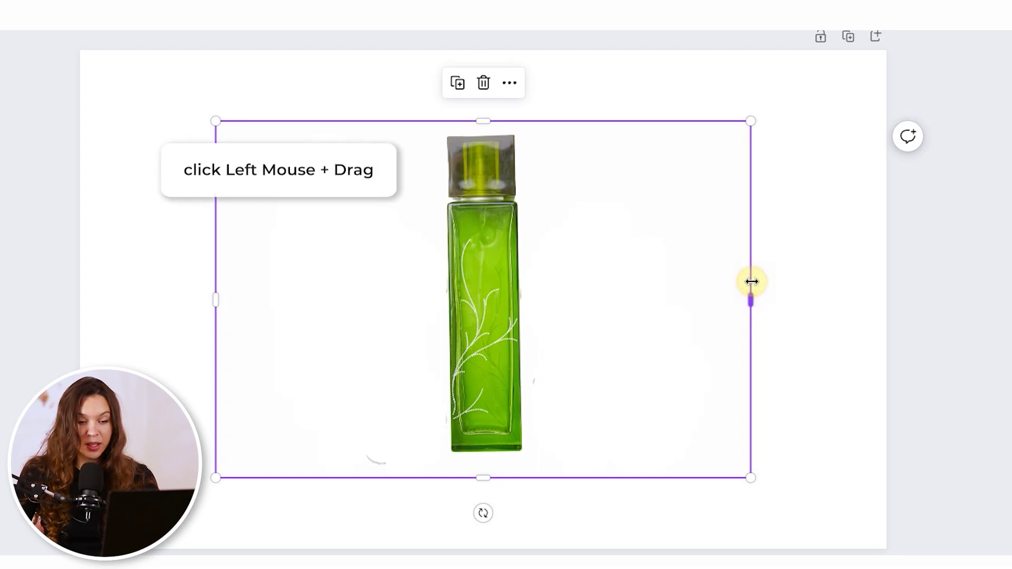
# Step: Crop the empty areas on both sides of the image so its frame fits closely around the bottle
pyautogui.moveTo(751, 282); pyautogui.dragTo(533, 276)
pyautogui.click(625, 318)
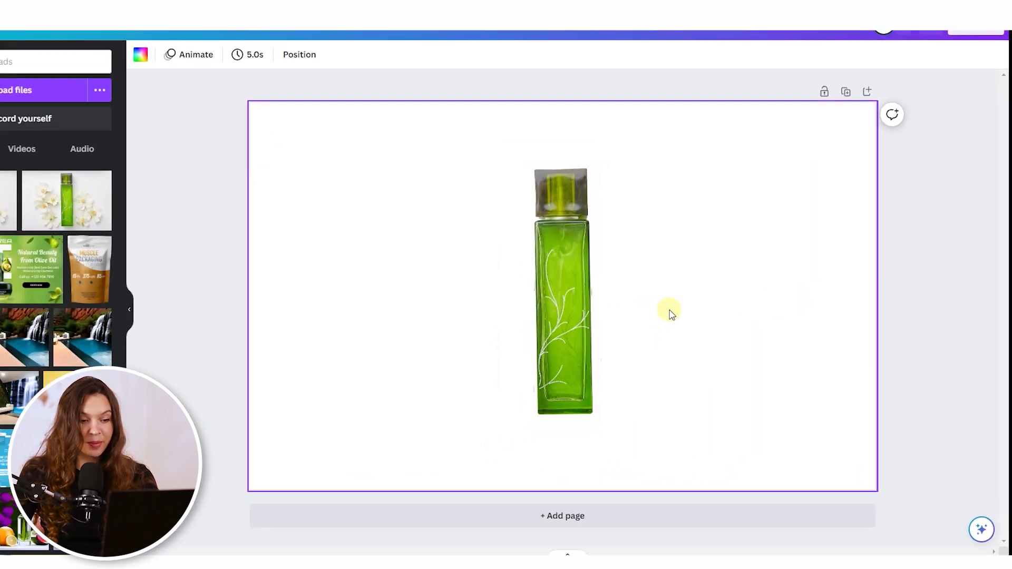
pyautogui.click(505, 222)
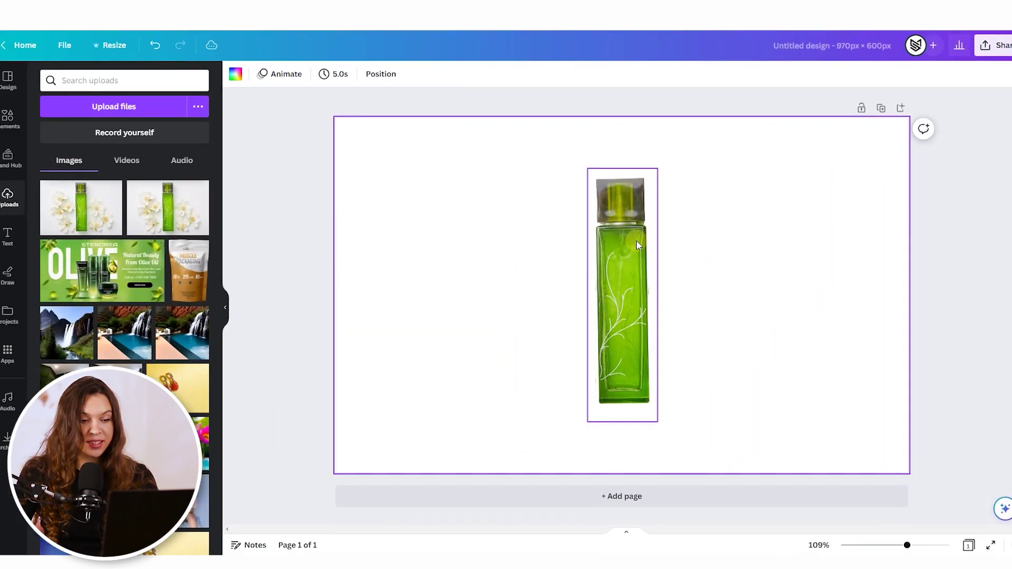
# Step: Enlarge the bottle to nearly the full page height and rotate it slightly so it stands upright
pyautogui.click(624, 266)
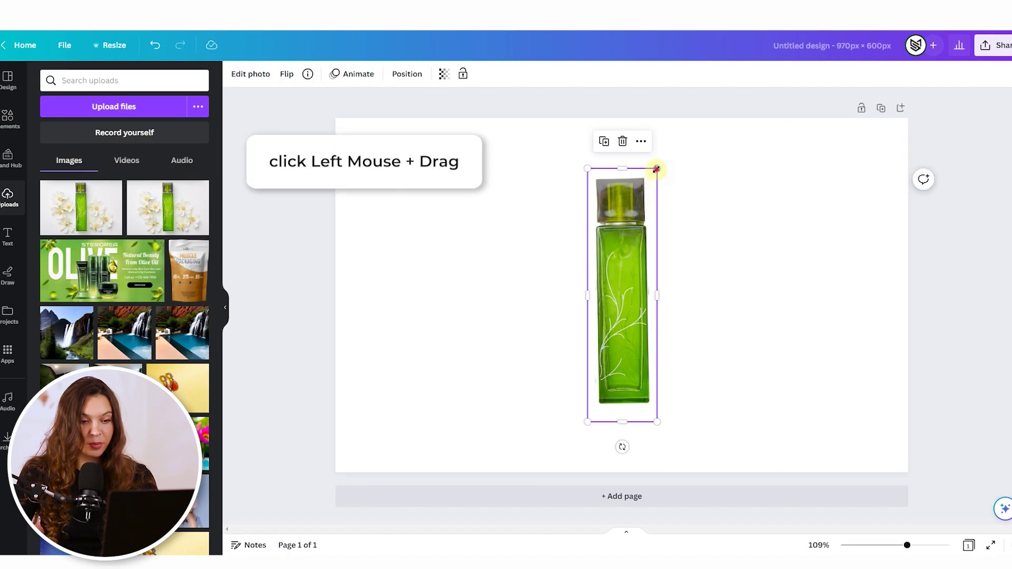
pyautogui.moveTo(657, 169); pyautogui.dragTo(667, 134)
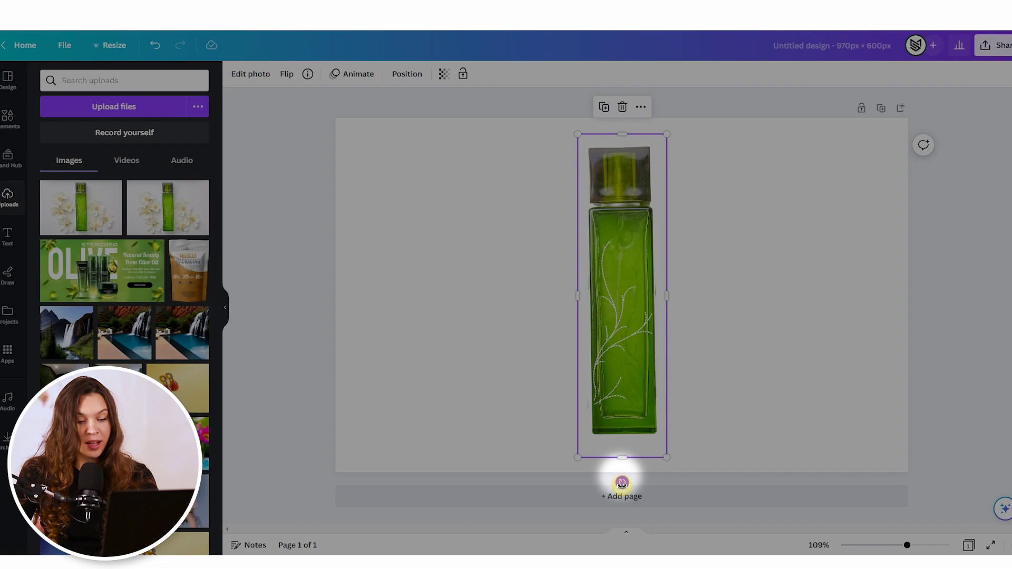
pyautogui.moveTo(622, 483); pyautogui.dragTo(618, 482)
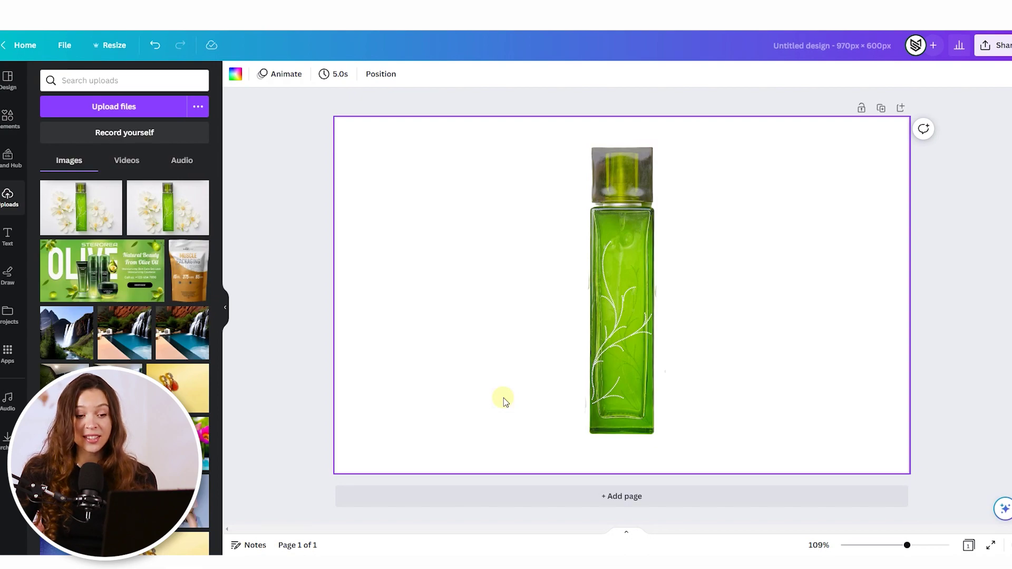
# Step: Fill the page background with the default black-to-grey linear gradient
pyautogui.click(815, 277)
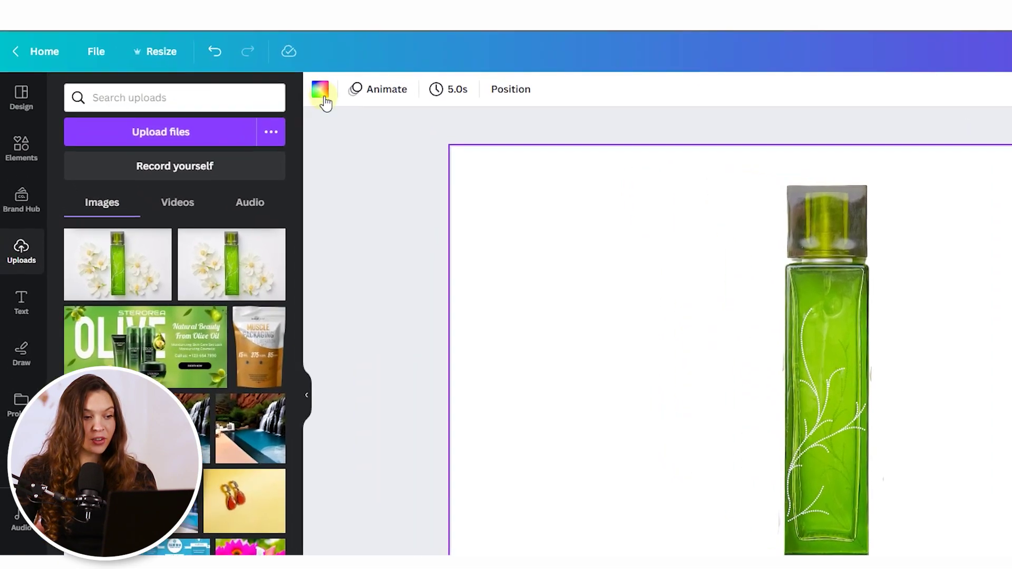
pyautogui.click(320, 91)
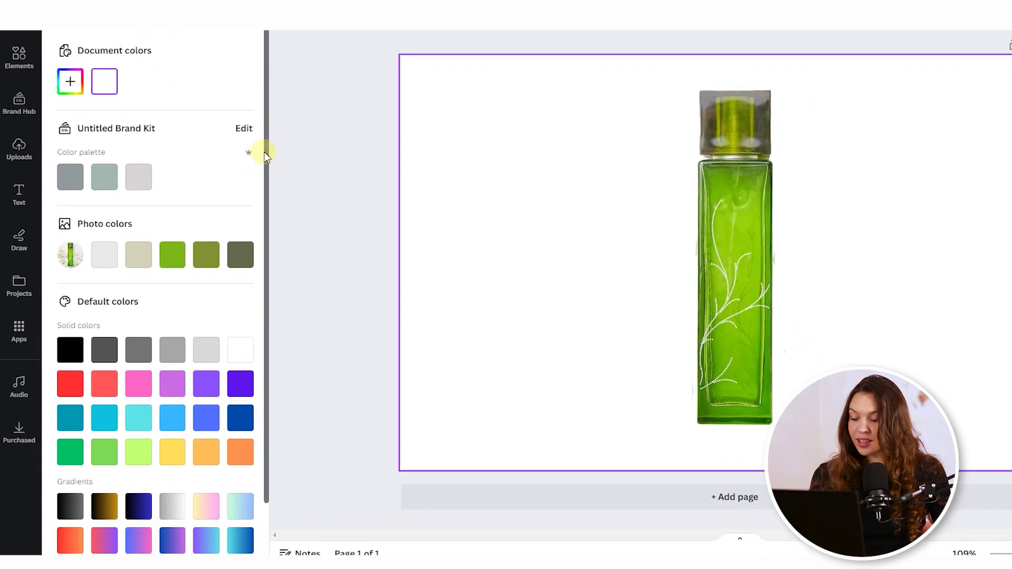
pyautogui.scroll(-3, 282, 211)
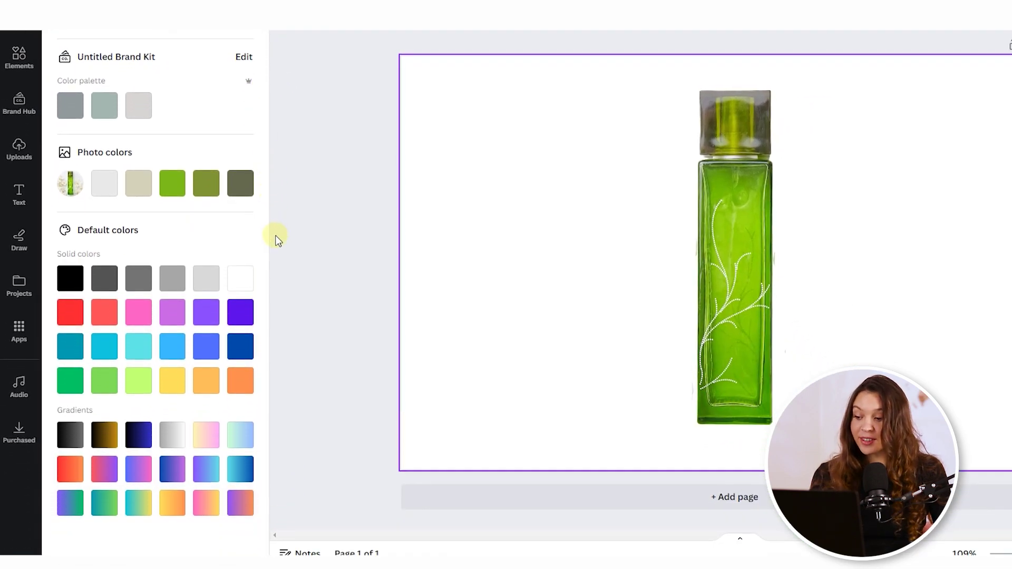
pyautogui.click(71, 438)
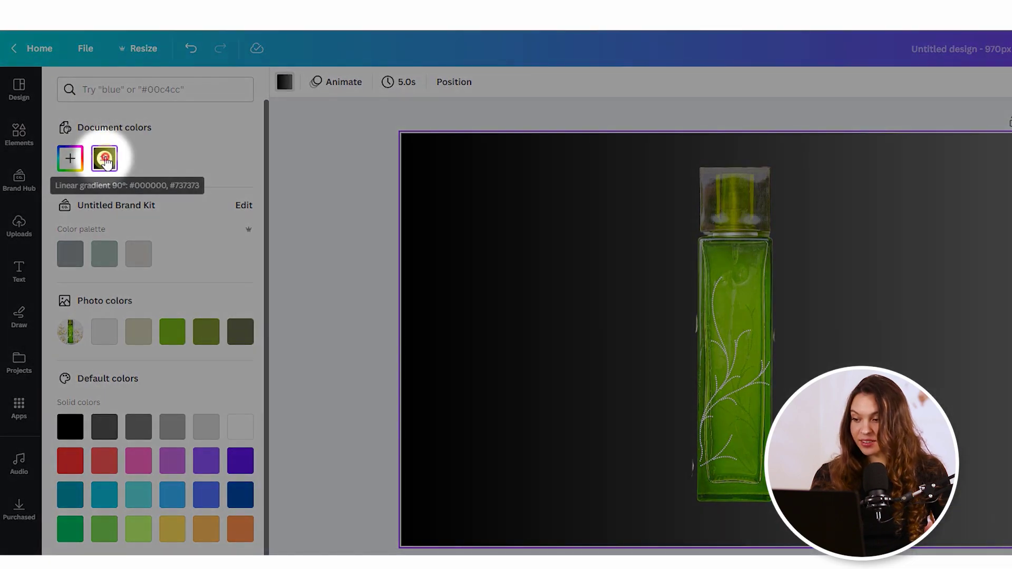
# Step: Replace the gradient's black colour with the light green #96CD10 sampled from the bottle
pyautogui.click(104, 159)
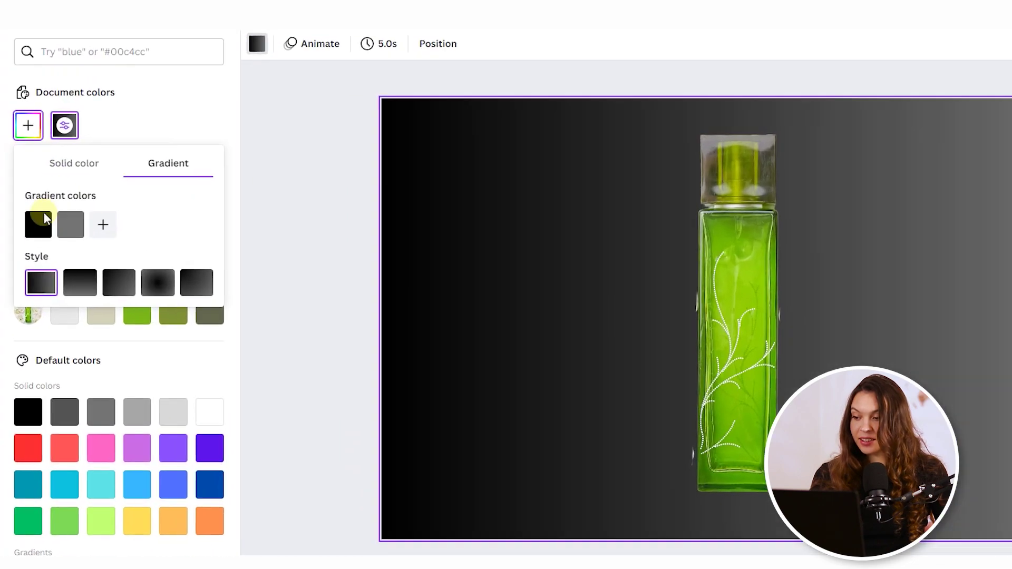
pyautogui.click(37, 225)
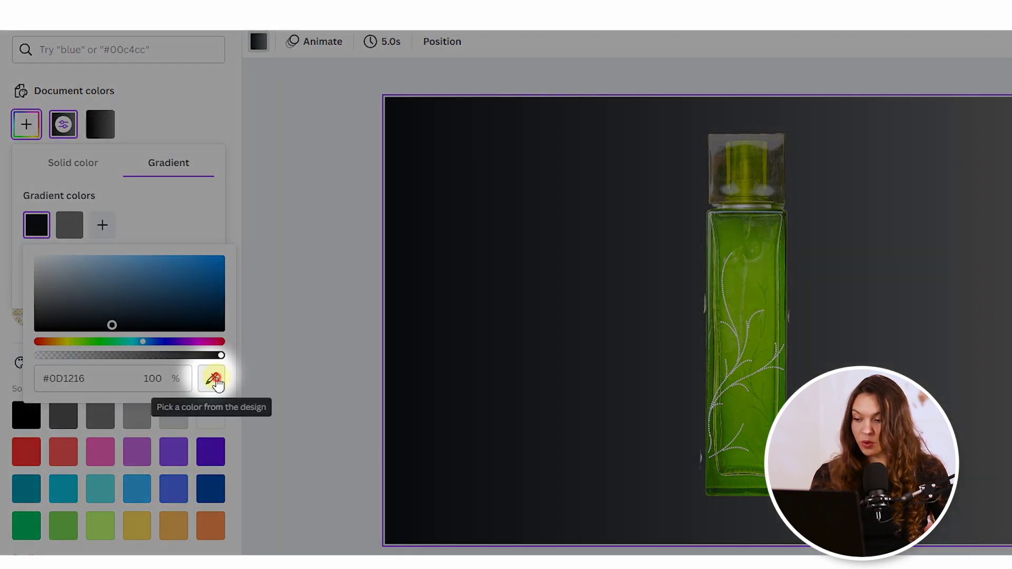
pyautogui.click(211, 378)
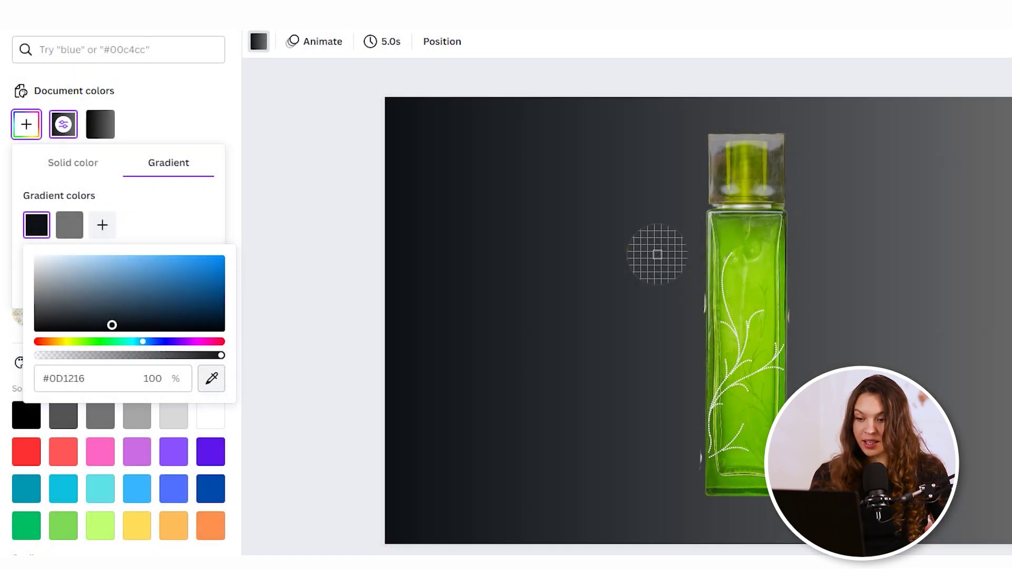
pyautogui.click(734, 284)
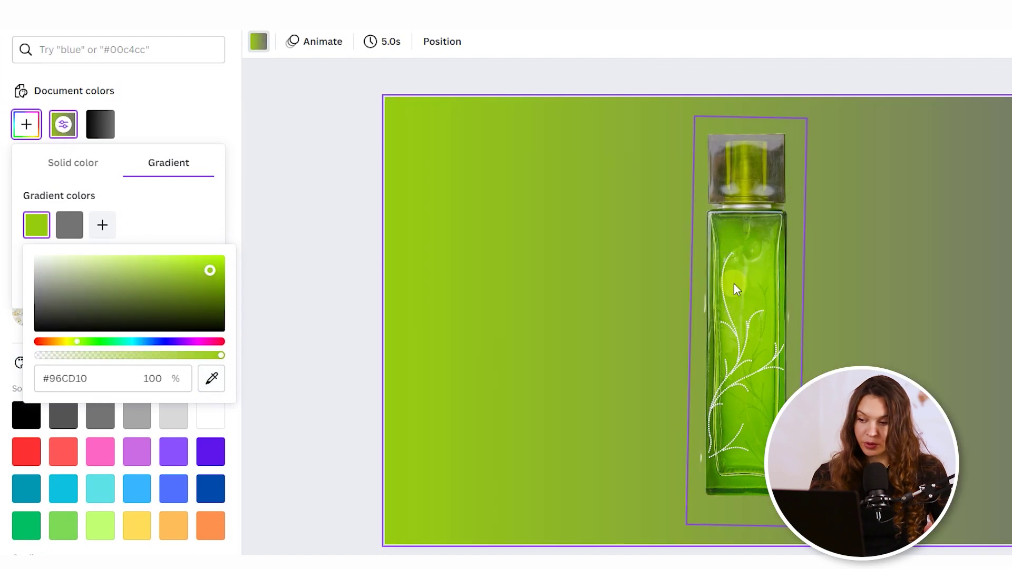
# Step: Replace the gradient's grey colour with a dark green sampled from the bottle, and adjust the shades to lighter greens
pyautogui.click(72, 230)
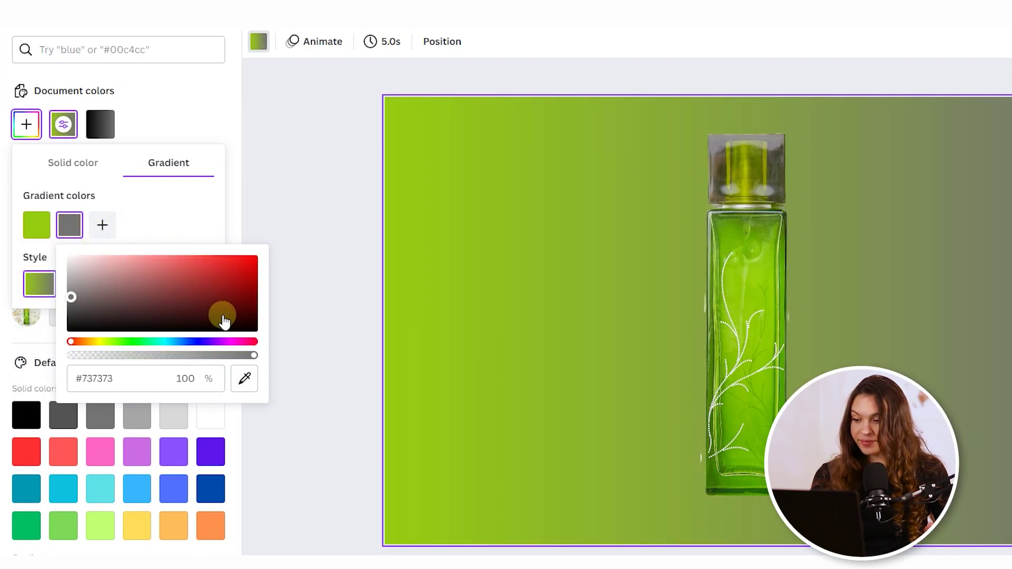
pyautogui.click(244, 379)
pyautogui.click(737, 316)
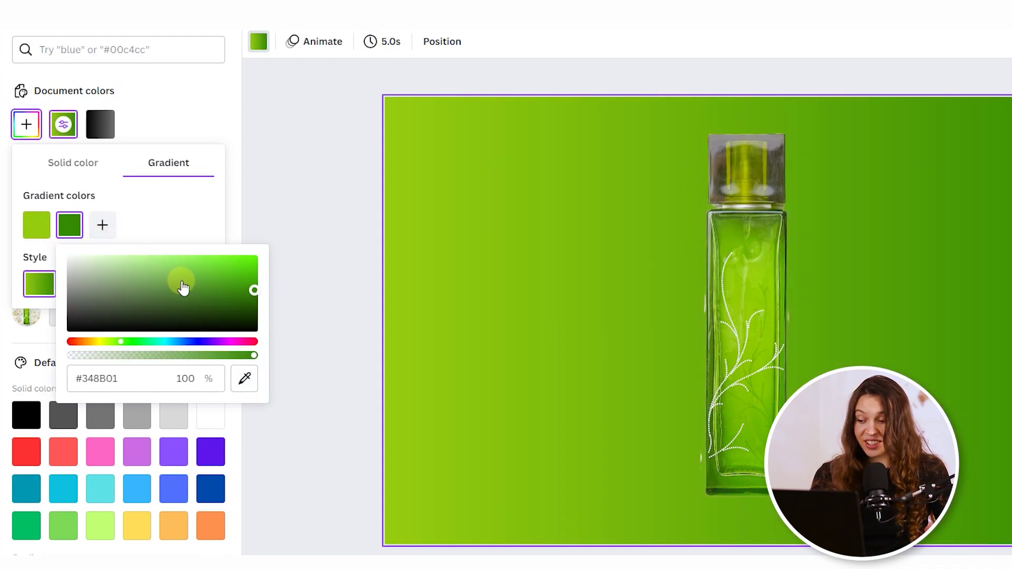
pyautogui.moveTo(239, 275); pyautogui.dragTo(214, 284)
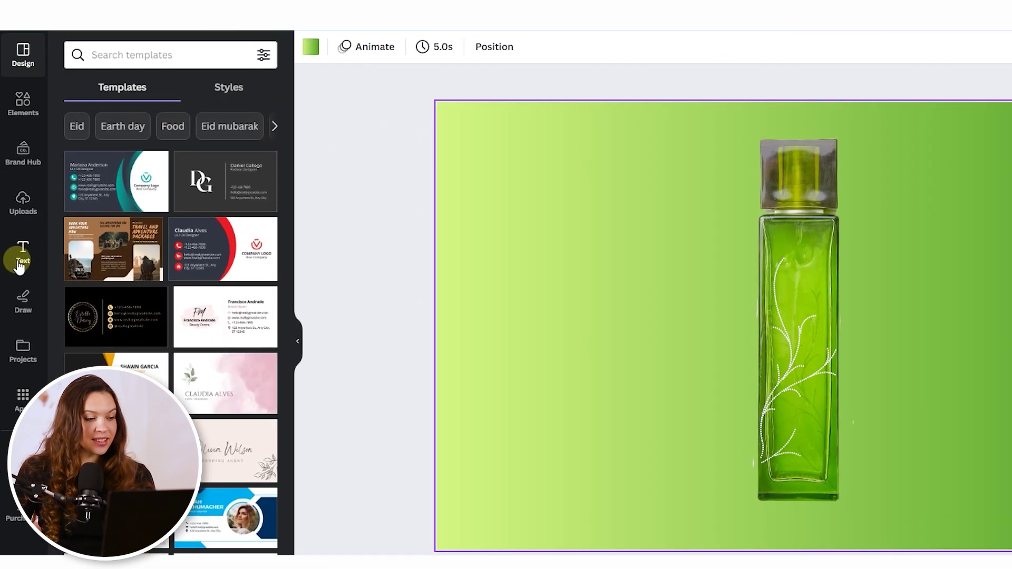
# Step: Add a heading reading "OLIVE" to the page
pyautogui.click(23, 255)
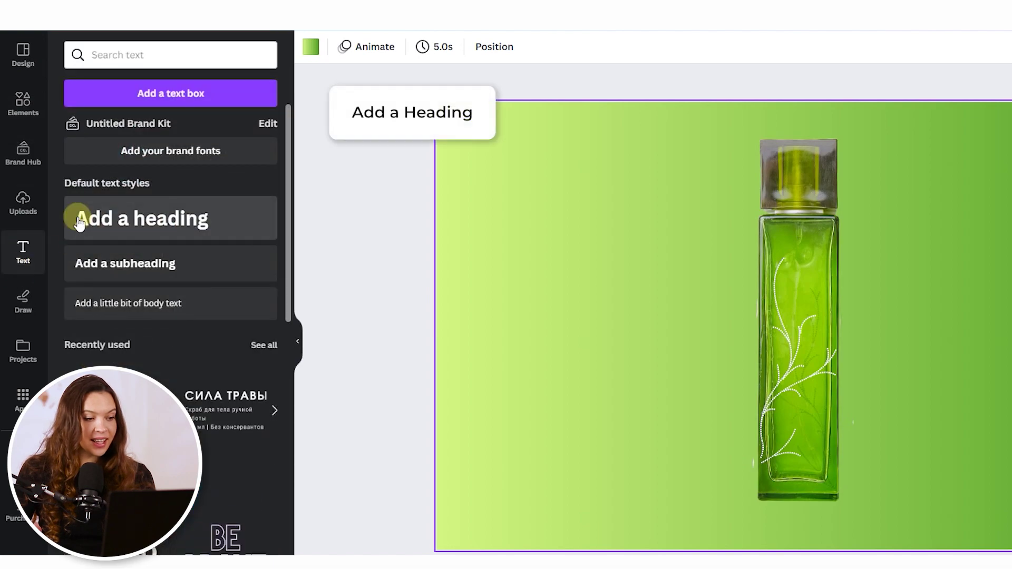
pyautogui.click(138, 220)
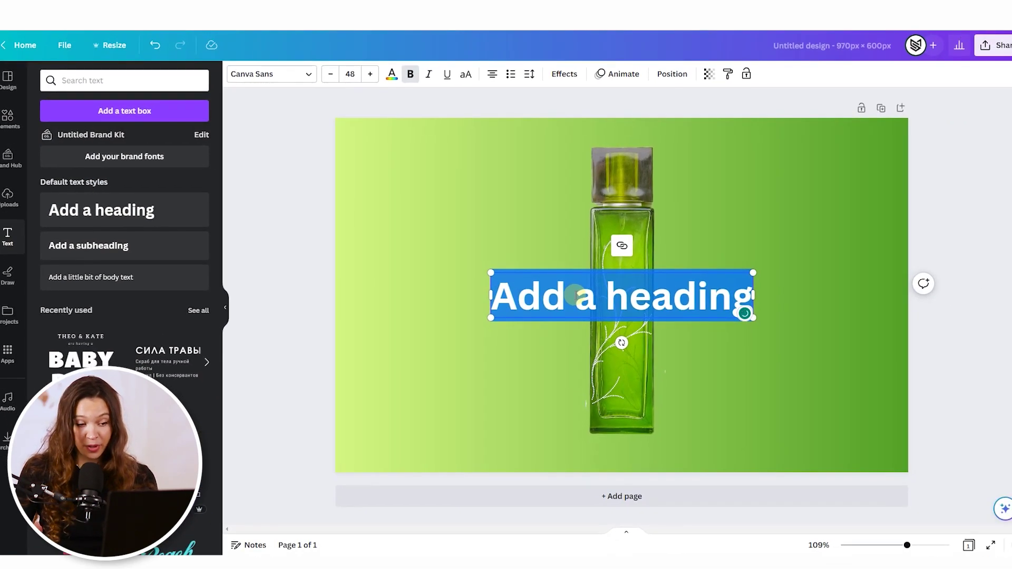
pyautogui.write('OLIVE')
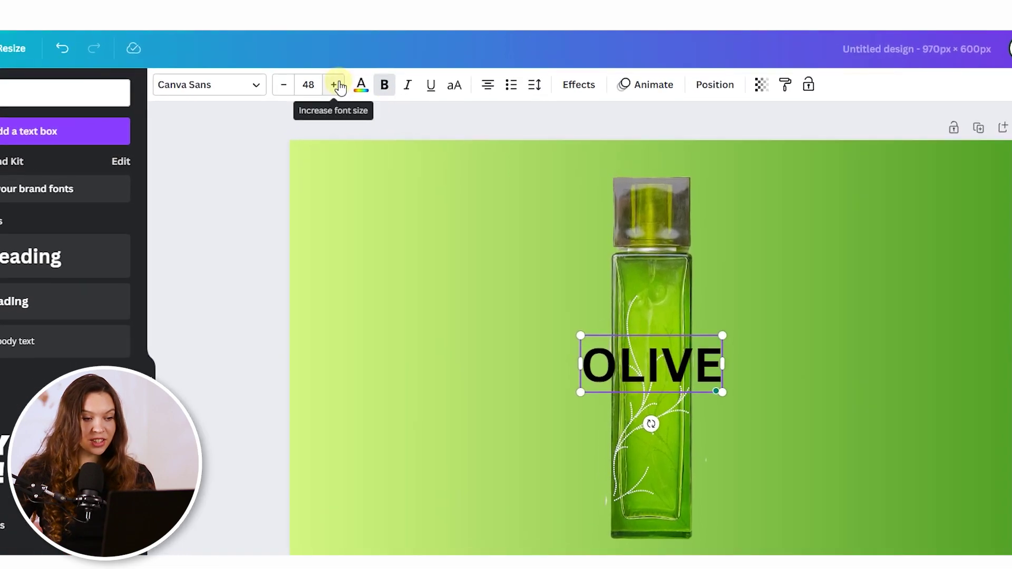
# Step: Set the OLIVE heading's font size to 104 and scale the text up until it spans most of the page width
pyautogui.click(334, 84)
pyautogui.click(334, 84)
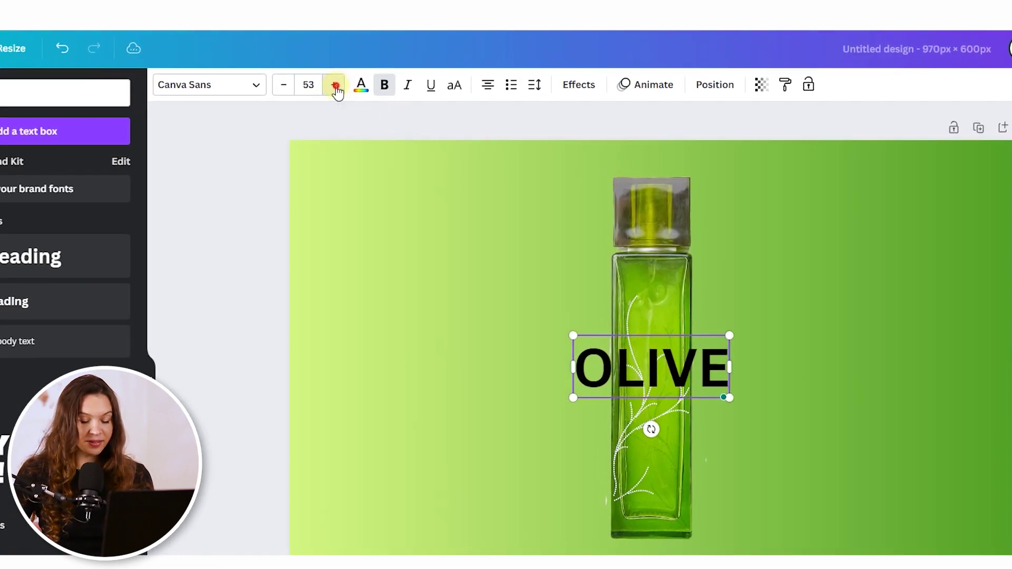
pyautogui.click(333, 84)
pyautogui.click(308, 84)
pyautogui.moveTo(385, 230); pyautogui.dragTo(384, 389)
pyautogui.click(313, 425)
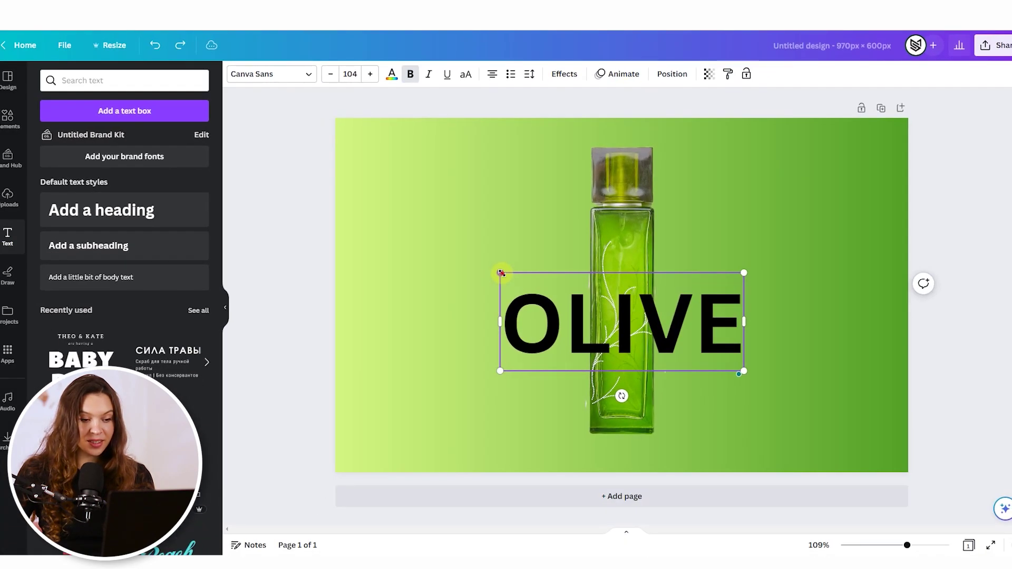
pyautogui.moveTo(500, 273); pyautogui.dragTo(429, 238)
pyautogui.moveTo(738, 376); pyautogui.dragTo(935, 342)
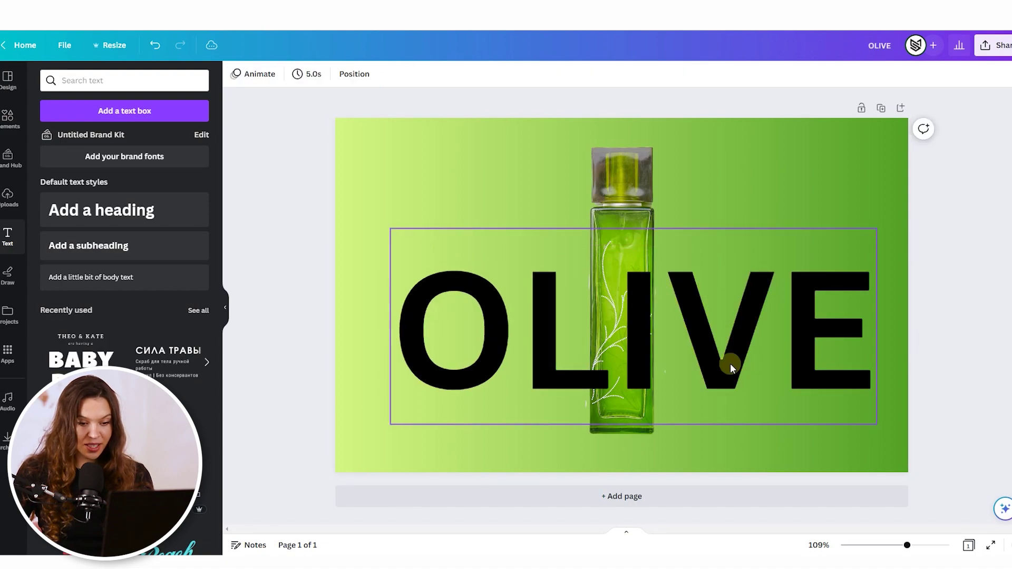
# Step: Move the OLIVE heading to the middle of the page and set its text colour to white, ffffff
pyautogui.moveTo(730, 363); pyautogui.dragTo(708, 330)
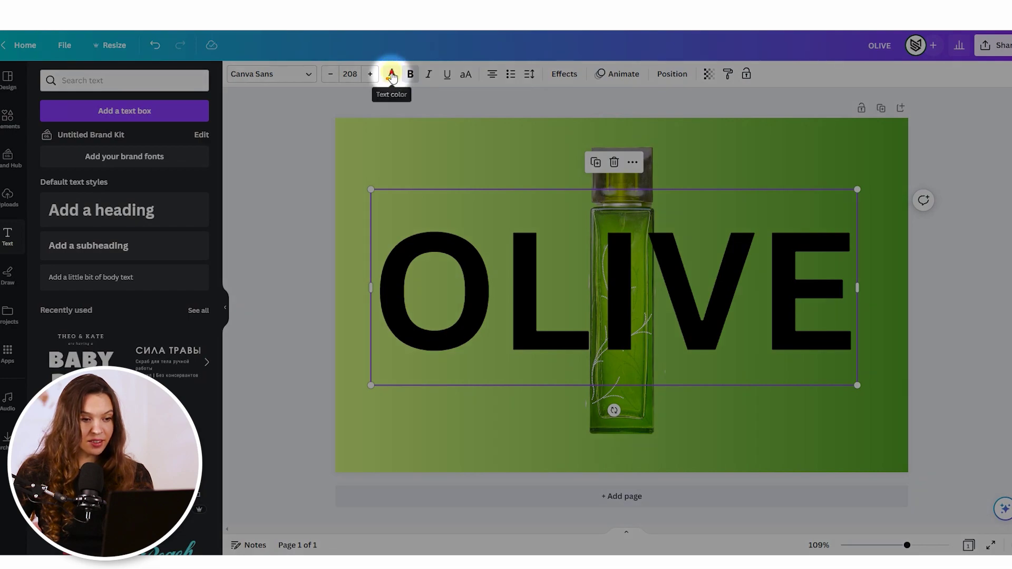
pyautogui.click(391, 75)
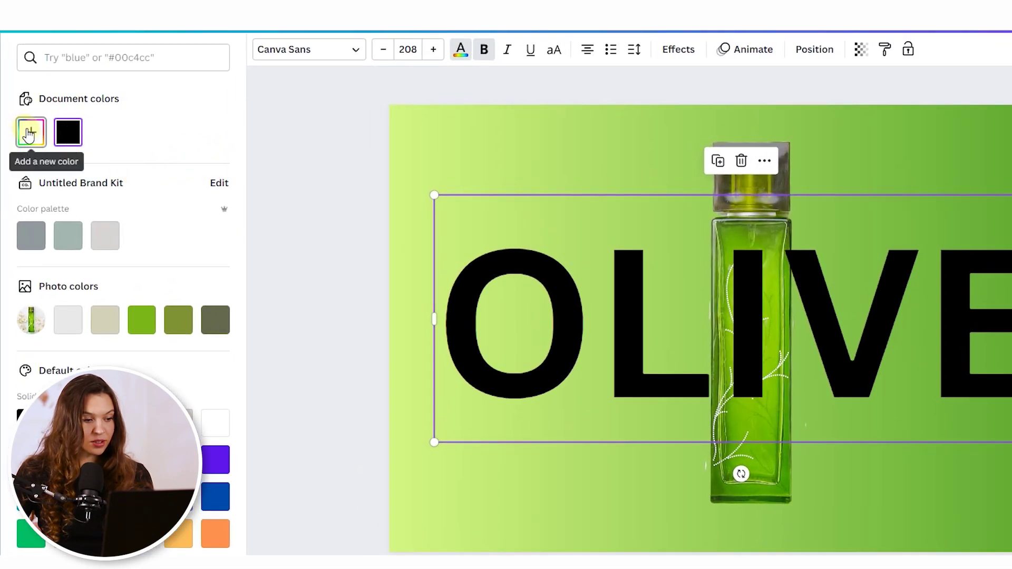
pyautogui.click(29, 134)
pyautogui.write('ffffff')
pyautogui.click(466, 298)
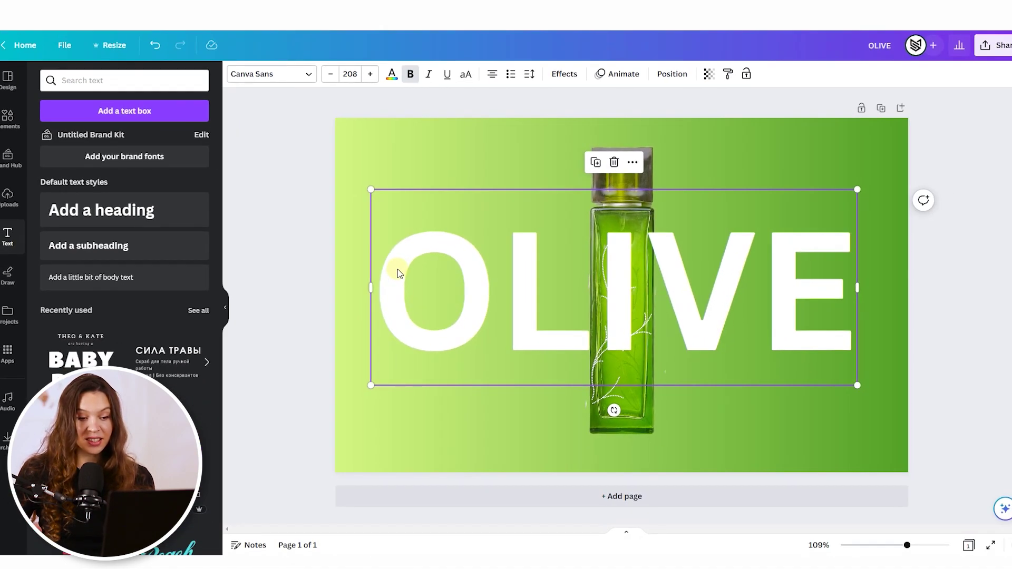
# Step: Send the OLIVE heading one layer backward so that it sits behind the perfume bottle
pyautogui.click(422, 274)
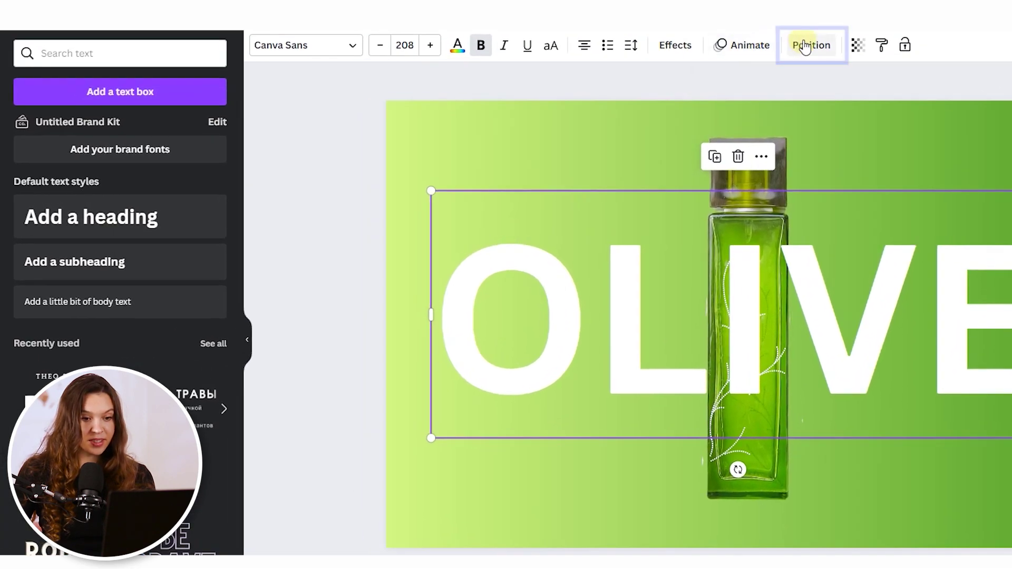
pyautogui.click(809, 46)
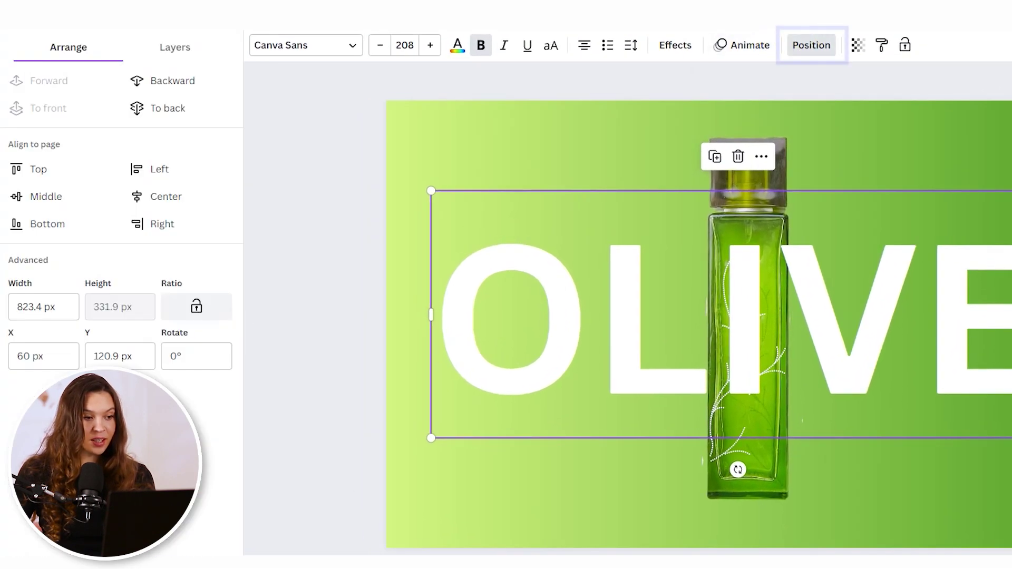
pyautogui.click(161, 89)
pyautogui.click(321, 206)
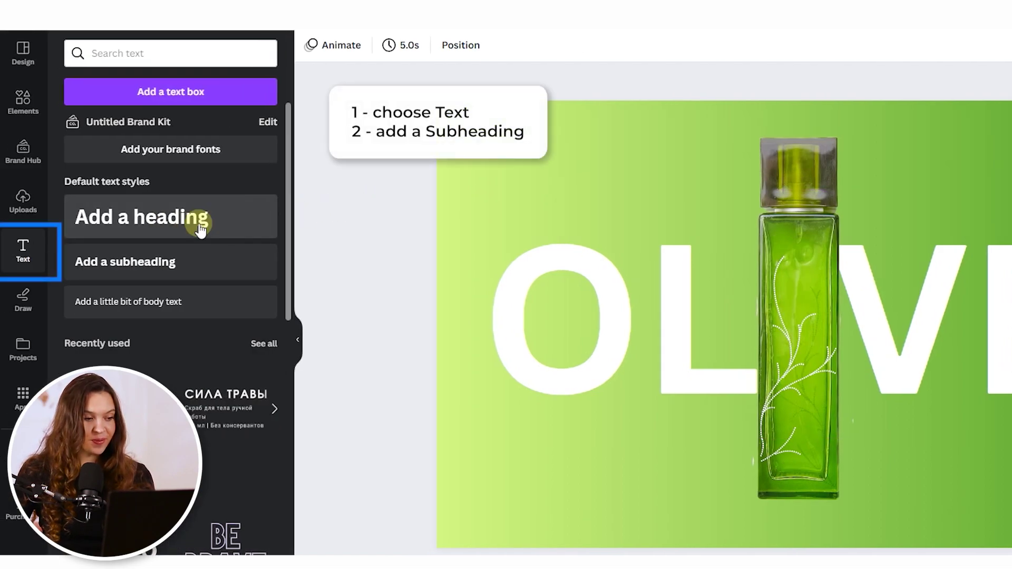
# Step: Add a subheading, place it beneath the letters VE, and enlarge it to a font size of 27.6
pyautogui.click(188, 270)
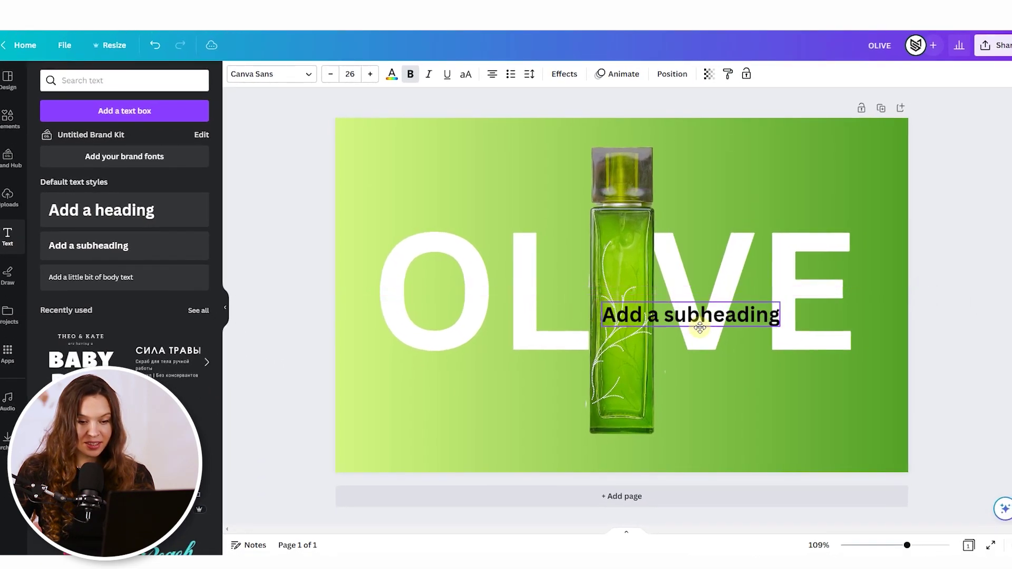
pyautogui.moveTo(675, 318); pyautogui.dragTo(741, 373)
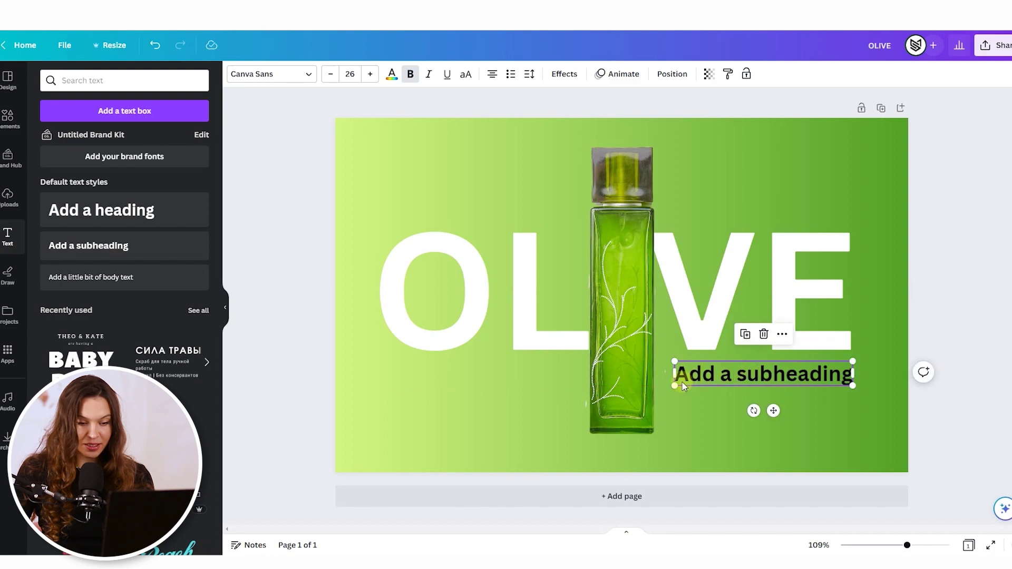
pyautogui.moveTo(672, 383); pyautogui.dragTo(659, 389)
# Step: Replace the subheading's text with "Natural Beauty" and open its text colour choices
pyautogui.tripleClick(817, 373)
pyautogui.press('BackSpace')
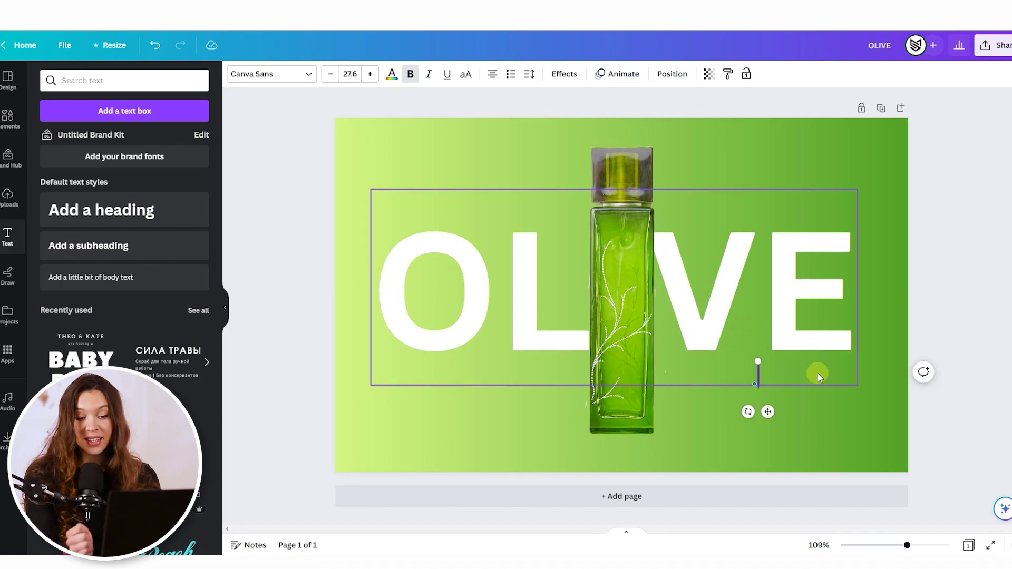
pyautogui.write('Natural')
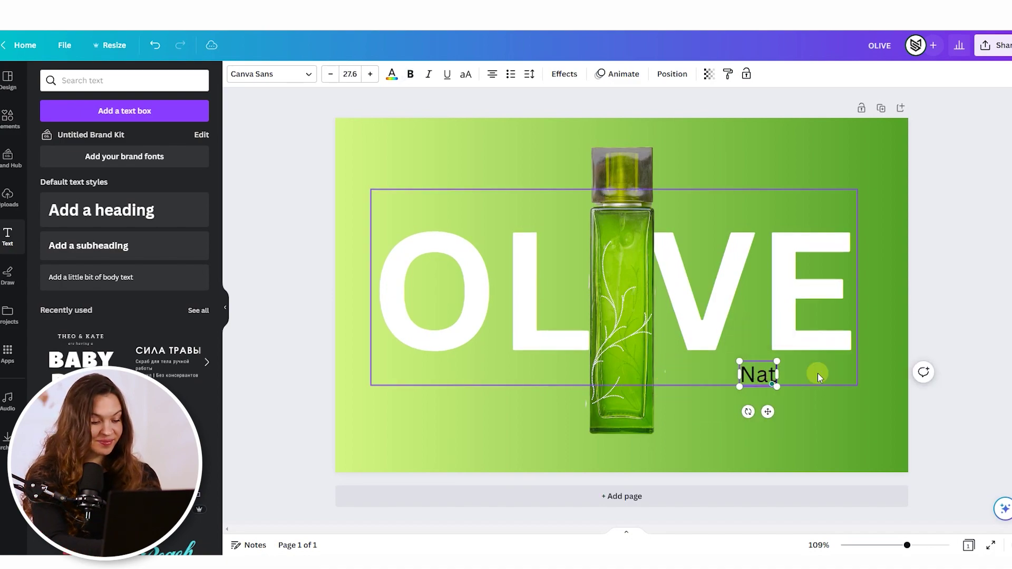
pyautogui.write(' Beauty')
pyautogui.press('Escape')
pyautogui.click(798, 379)
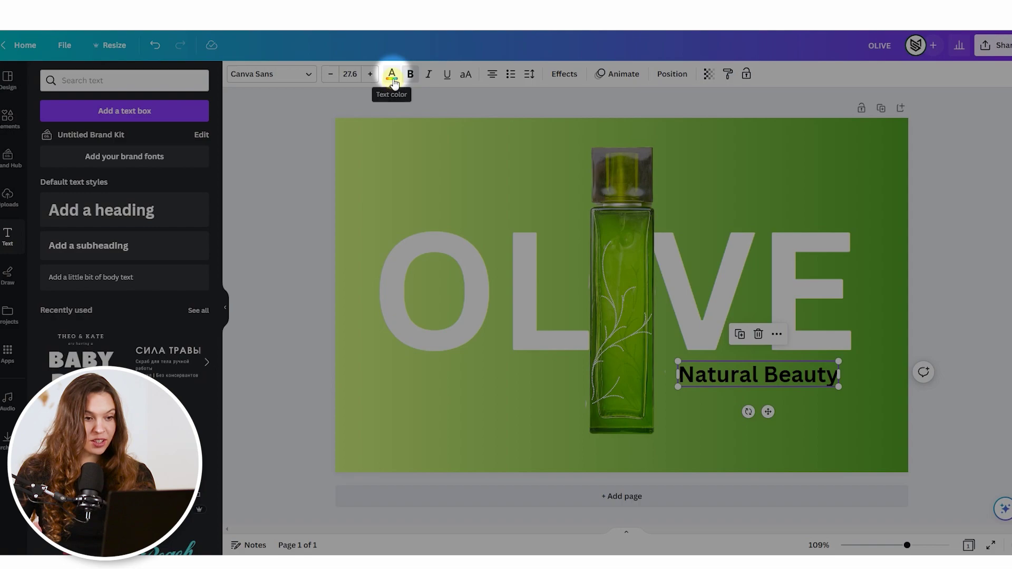
pyautogui.click(392, 76)
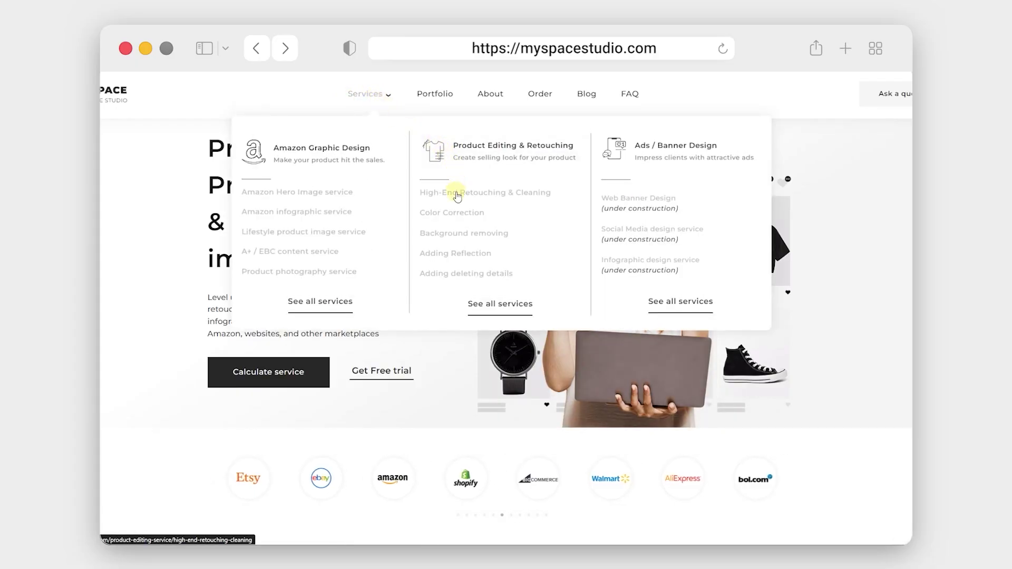
# Step: Switch to myspacestudio.com, look through the background removal service page, and open its request option
pyautogui.click(454, 236)
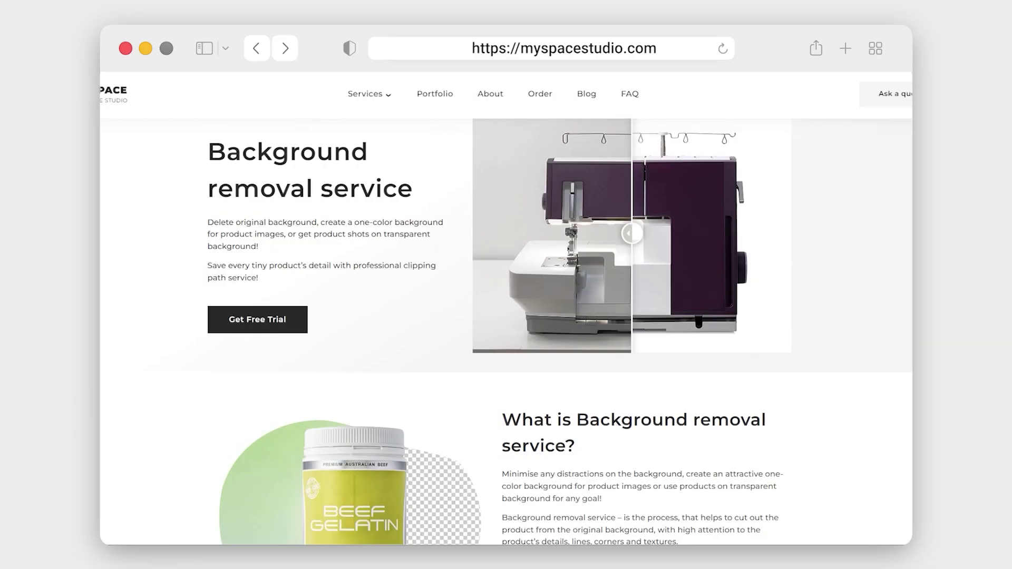
pyautogui.scroll(-5, 506, 331)
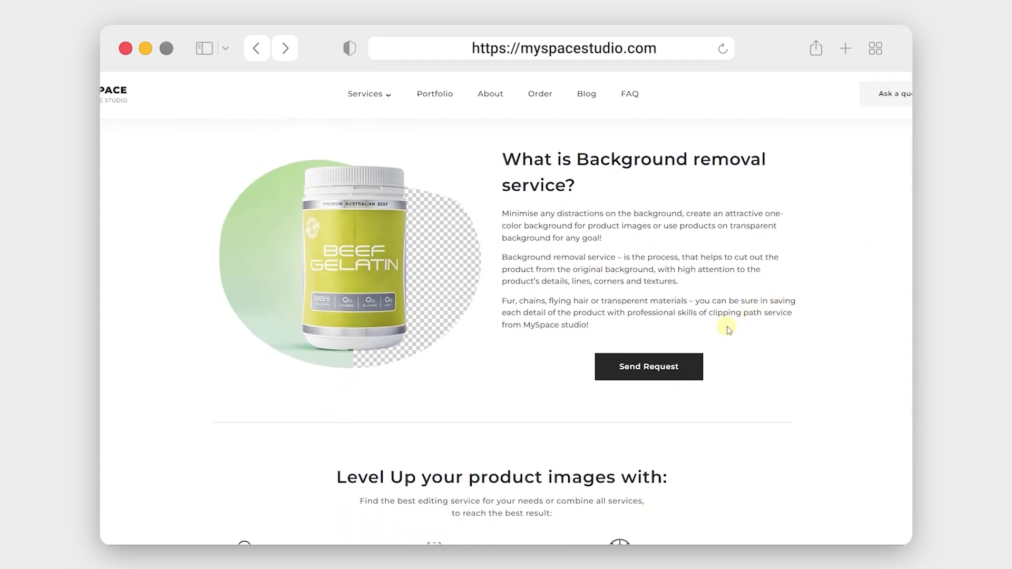
pyautogui.click(655, 373)
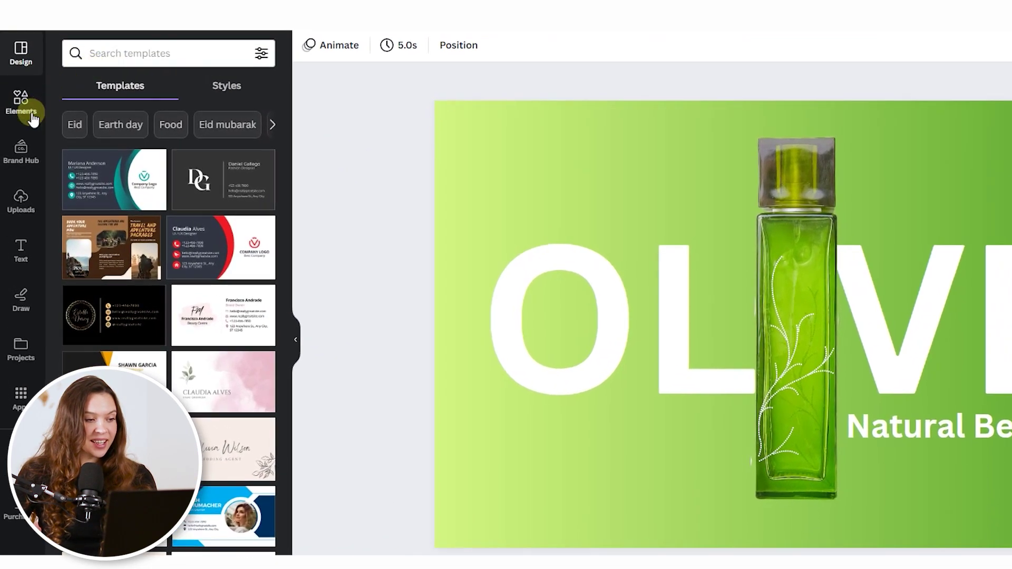
# Step: Search the elements for "olive" photos and filter the results to cut-outs only
pyautogui.click(7, 117)
pyautogui.click(104, 54)
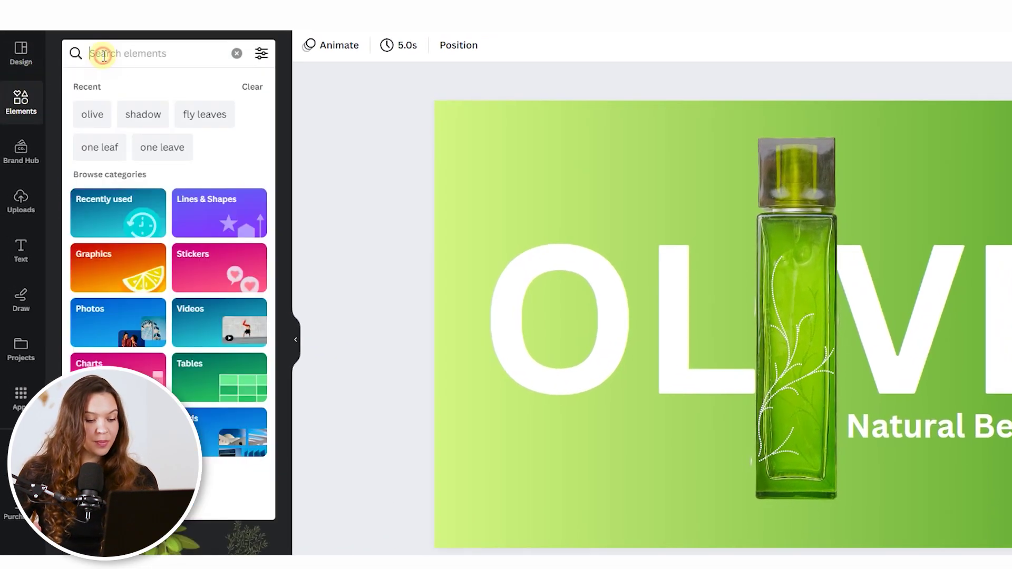
pyautogui.write('olive')
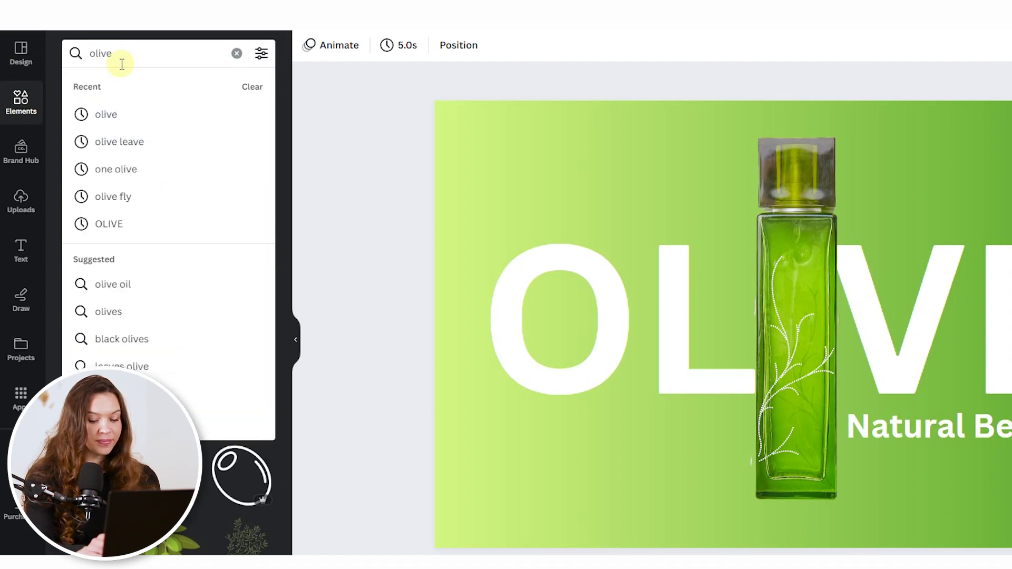
pyautogui.press('Return')
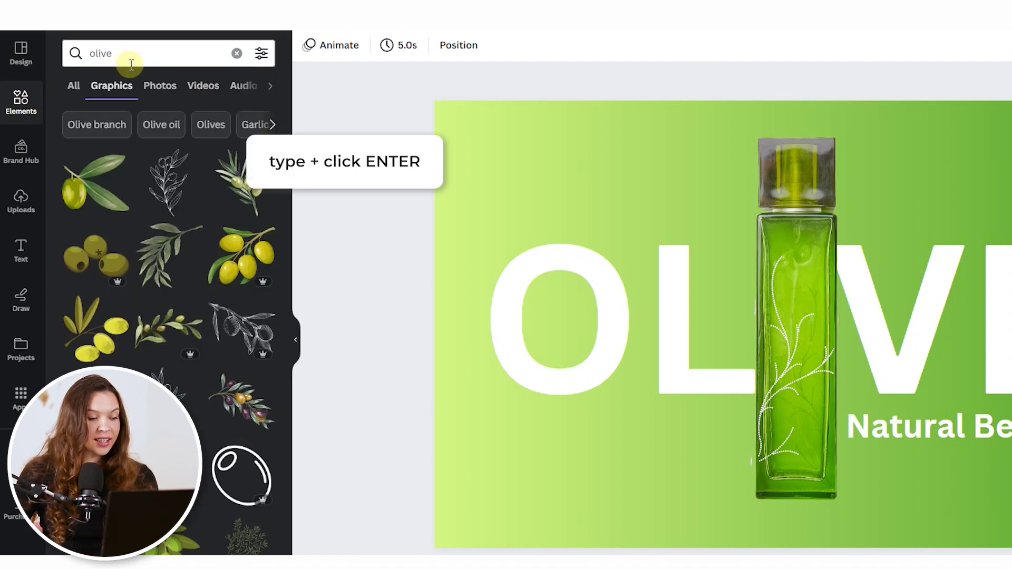
pyautogui.click(160, 86)
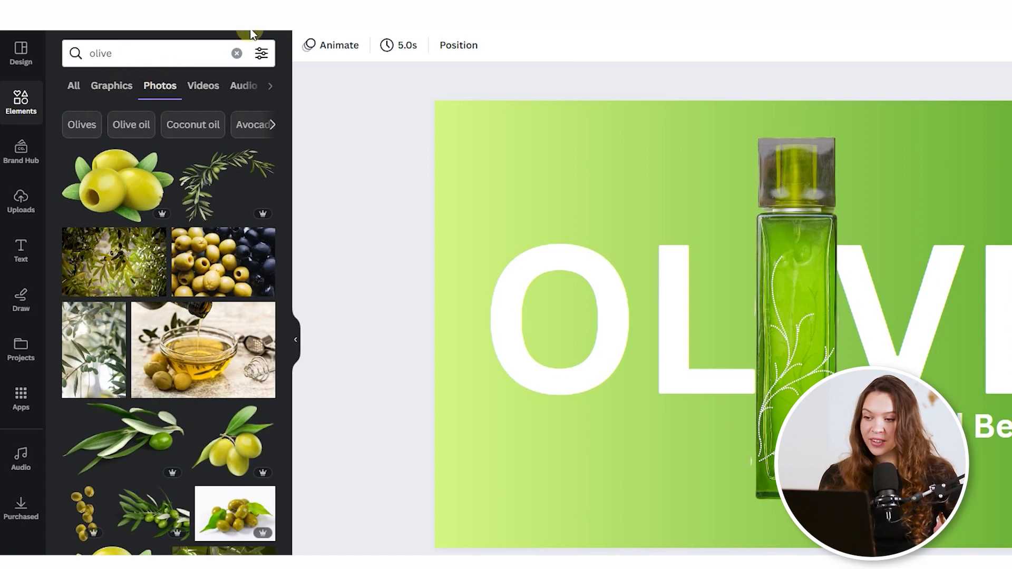
pyautogui.click(262, 54)
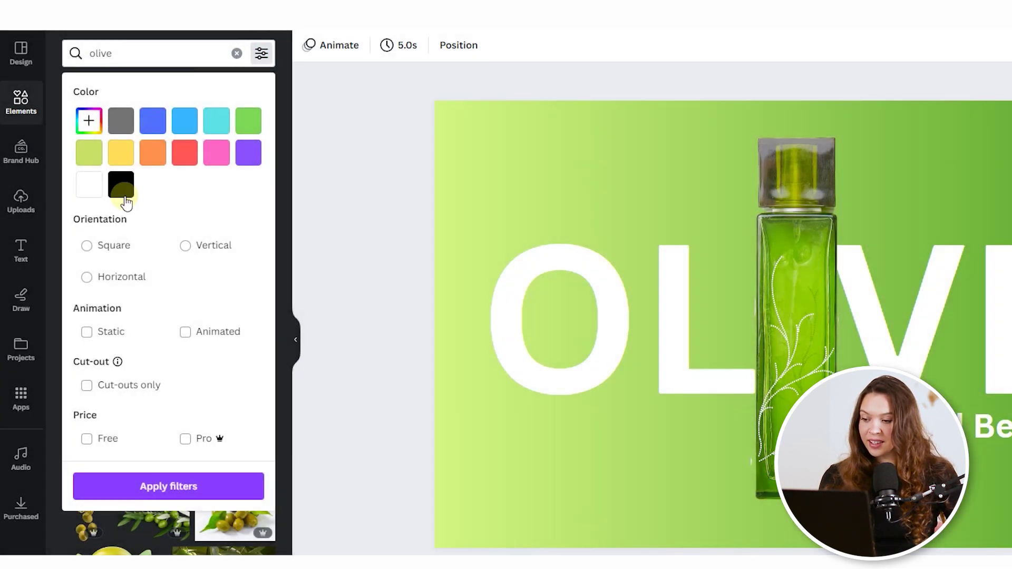
pyautogui.click(85, 389)
pyautogui.click(140, 486)
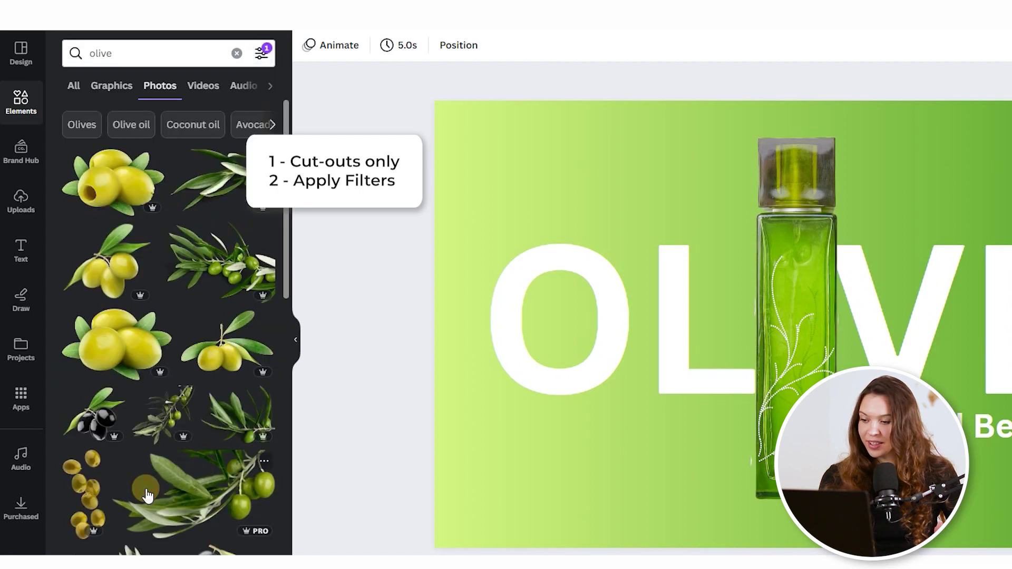
# Step: Add the cut-out of two olives with leaves, shrink it, and place it tilted at the upper-left edge of the letter O
pyautogui.moveTo(286, 135); pyautogui.dragTo(285, 181)
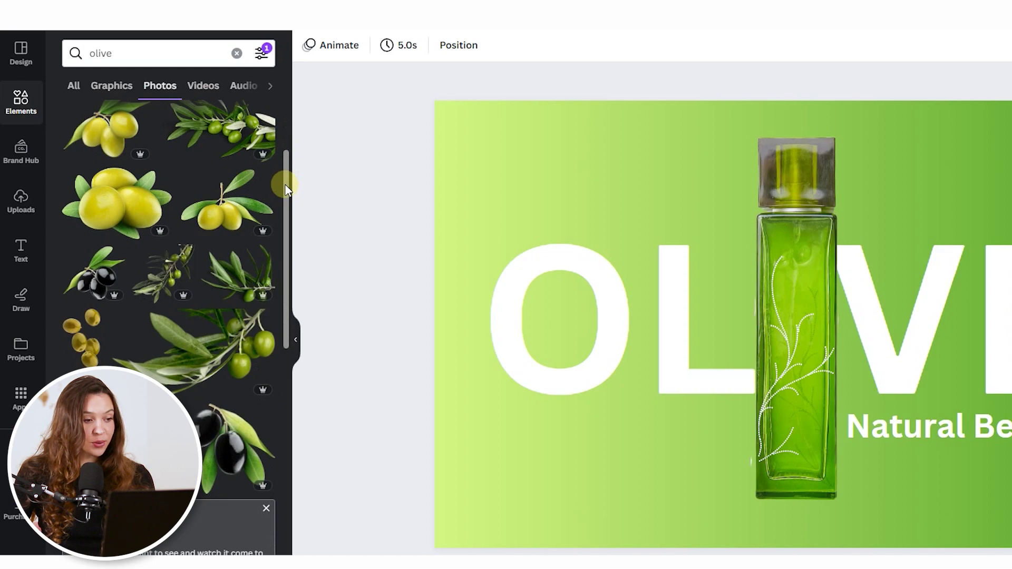
pyautogui.click(231, 226)
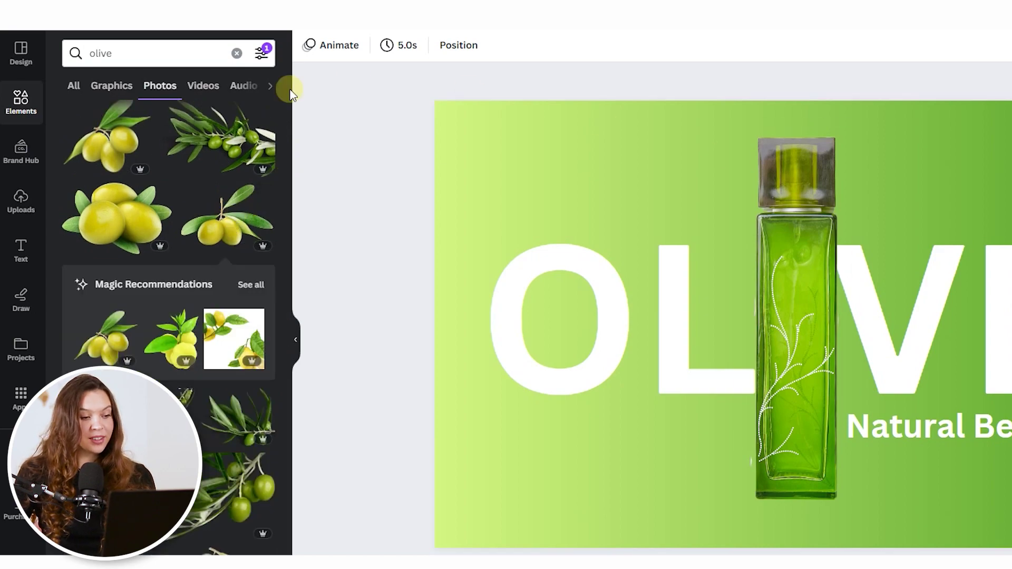
pyautogui.click(226, 228)
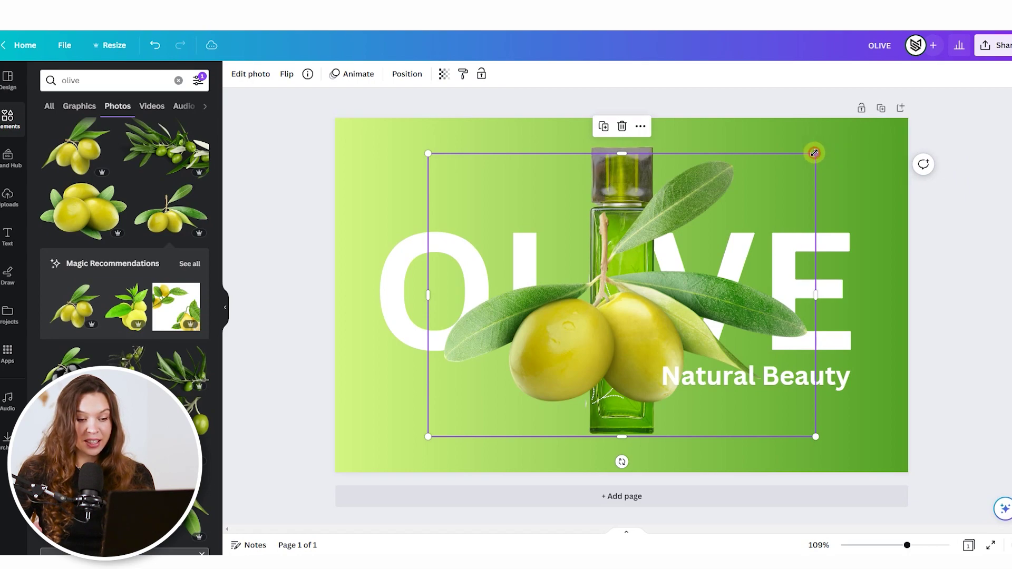
pyautogui.moveTo(814, 153); pyautogui.dragTo(530, 363)
pyautogui.moveTo(494, 406); pyautogui.dragTo(436, 233)
pyautogui.moveTo(423, 288)
pyautogui.mouseDown()
pyautogui.moveTo(444, 283)
pyautogui.moveTo(429, 287)
pyautogui.mouseUp()
# Step: Add a second copy of the olive sprig and place it, small and tilted, at the upper-right corner of the letter E
pyautogui.click(168, 211)
pyautogui.moveTo(622, 306); pyautogui.dragTo(842, 235)
pyautogui.moveTo(840, 287); pyautogui.dragTo(813, 282)
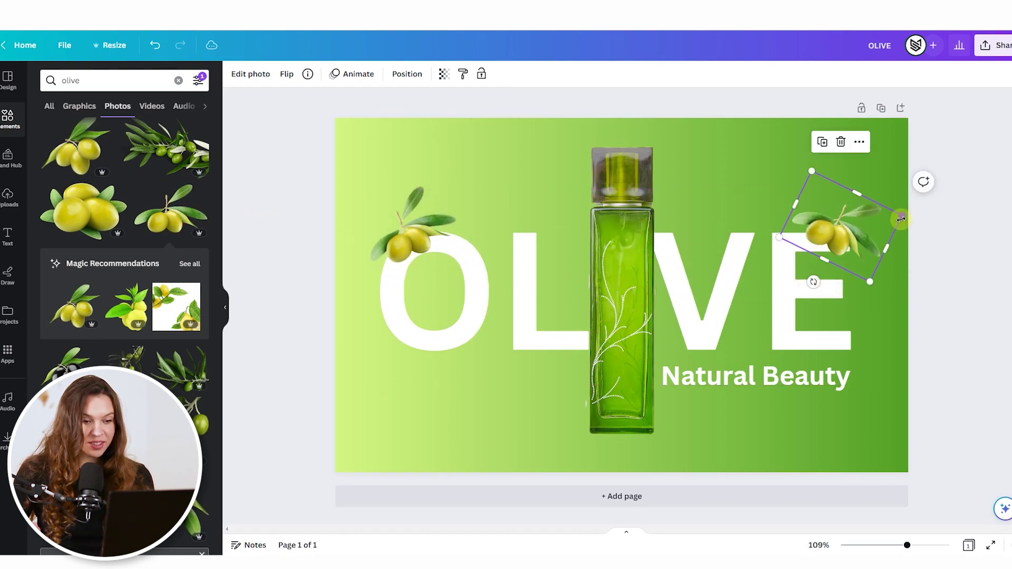
# Step: Add two more olive sprigs, placing and rotating one in the page's lower-left corner and one in its lower-right corner
pyautogui.click(168, 210)
pyautogui.moveTo(614, 295); pyautogui.dragTo(343, 469)
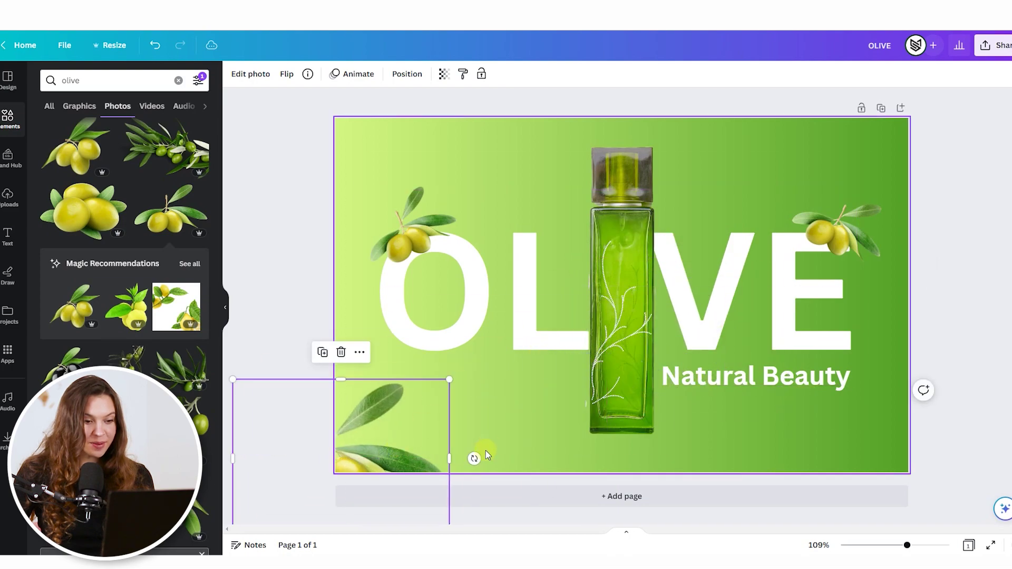
pyautogui.moveTo(478, 452); pyautogui.dragTo(420, 349)
pyautogui.click(169, 211)
pyautogui.moveTo(640, 293); pyautogui.dragTo(828, 409)
pyautogui.moveTo(830, 461); pyautogui.dragTo(962, 357)
# Step: Place a green leaf below the "Natural Beauty" subheading, to the right of the bottle's lower part
pyautogui.click(873, 399)
pyautogui.click(873, 399)
pyautogui.moveTo(873, 399); pyautogui.dragTo(712, 427)
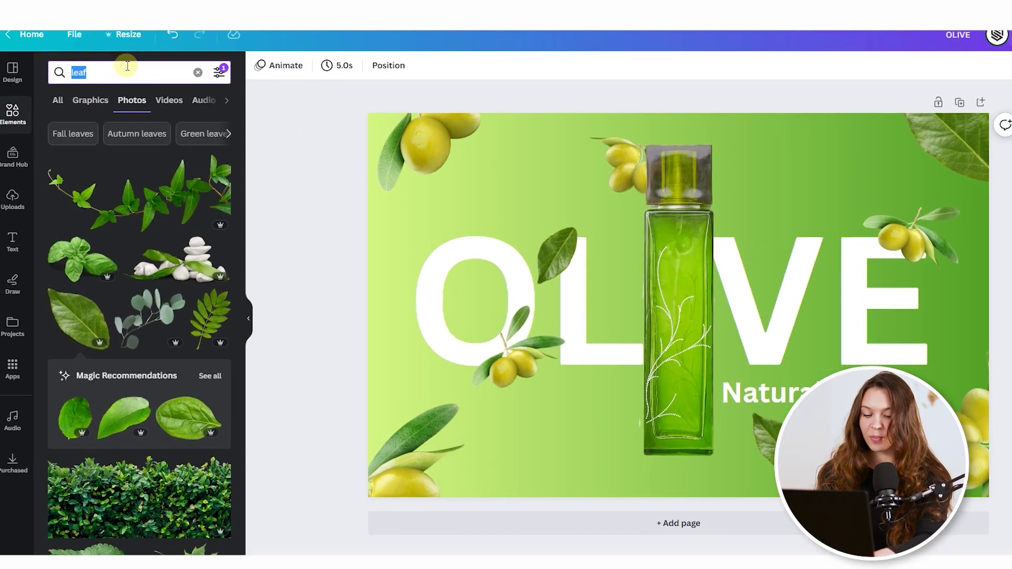
# Step: Search the elements for "shadow" graphics and remove the cut-outs-only filter from the results
pyautogui.press('BackSpace')
pyautogui.write('shadow')
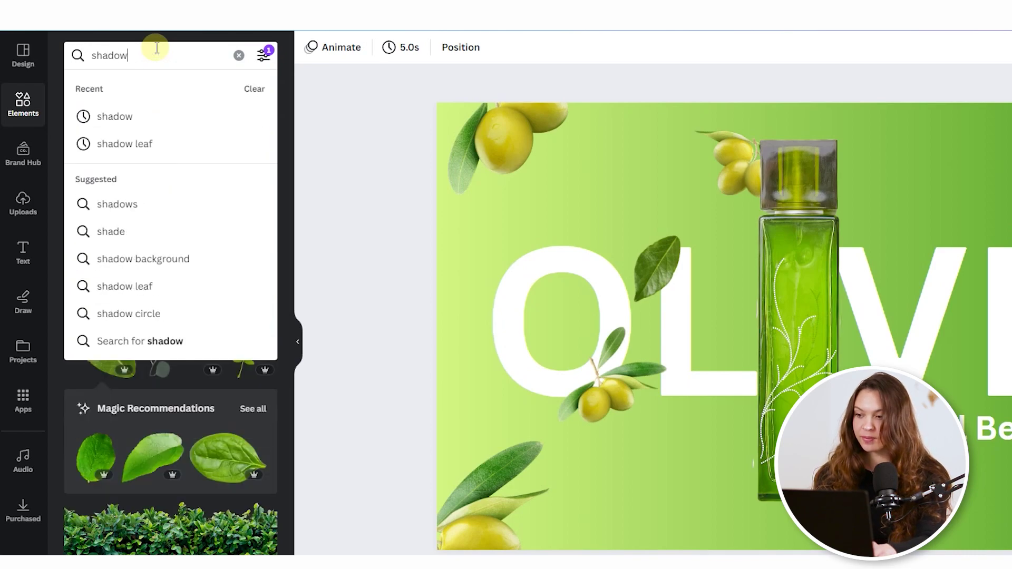
pyautogui.press('Return')
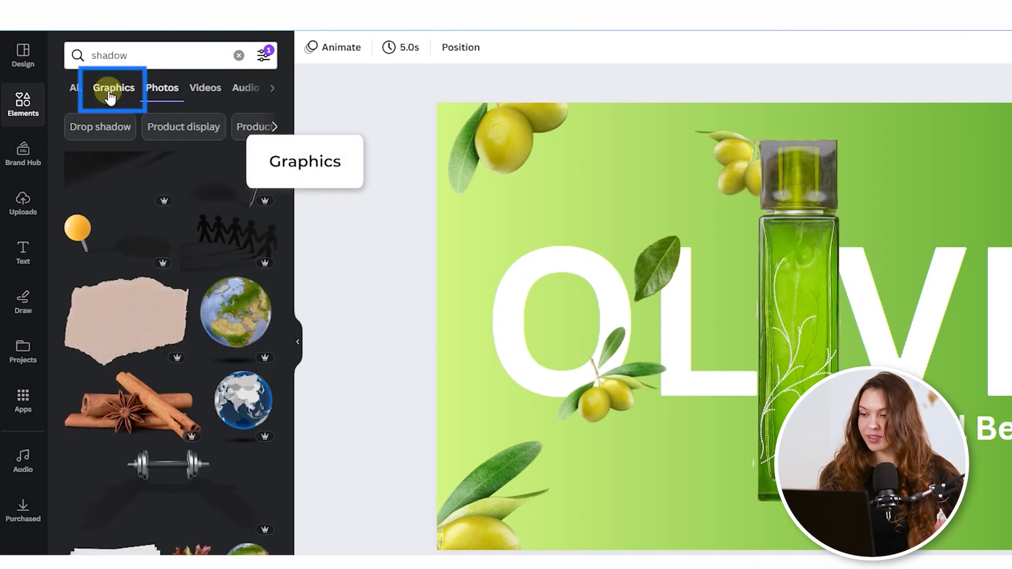
pyautogui.click(111, 95)
pyautogui.click(263, 57)
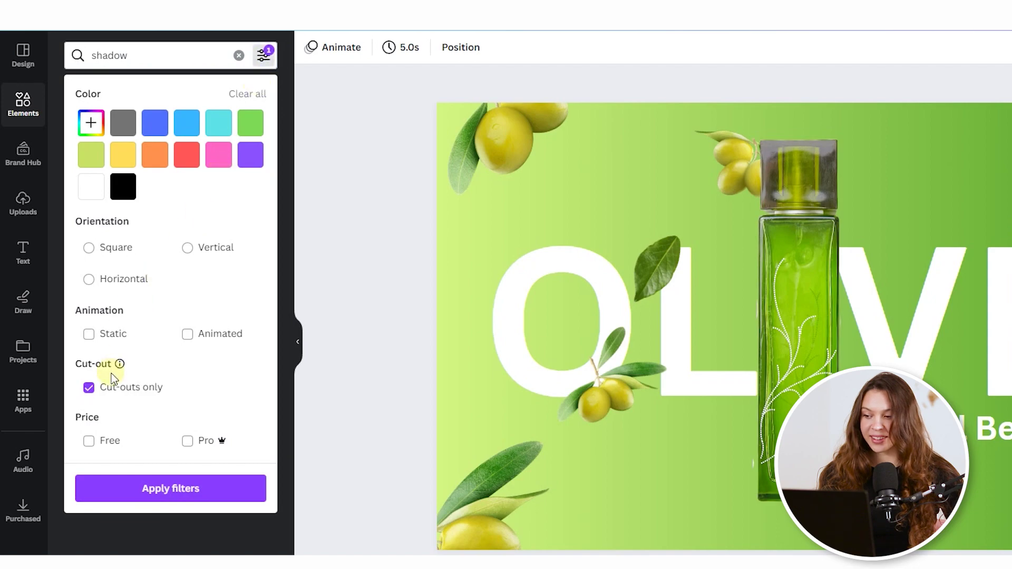
pyautogui.click(89, 388)
pyautogui.click(149, 489)
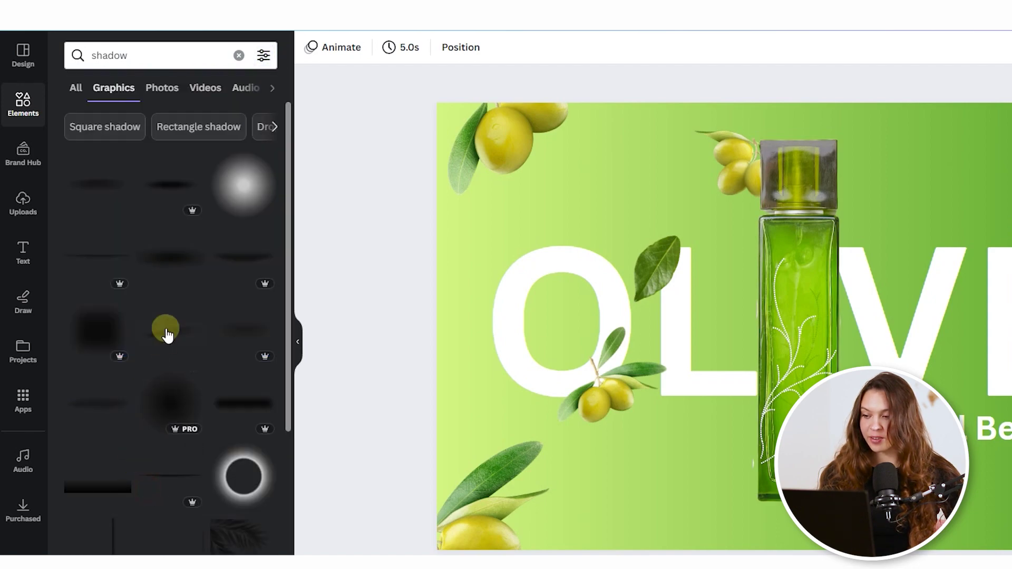
# Step: Add a soft horizontal shadow graphic, shrink it to slightly wider than the bottle, and align it under the bottle's base
pyautogui.moveTo(290, 247); pyautogui.dragTo(301, 360)
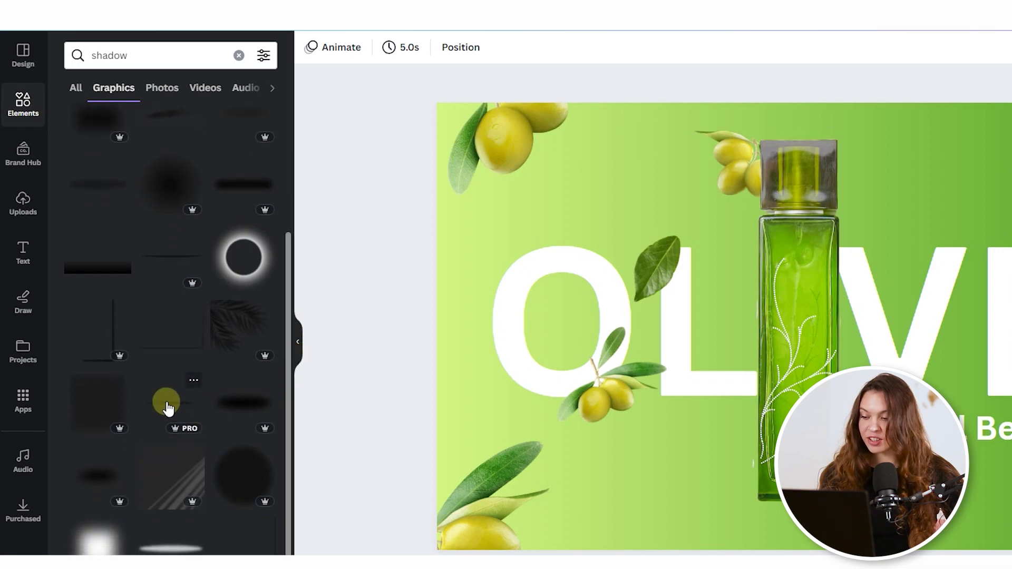
pyautogui.click(168, 408)
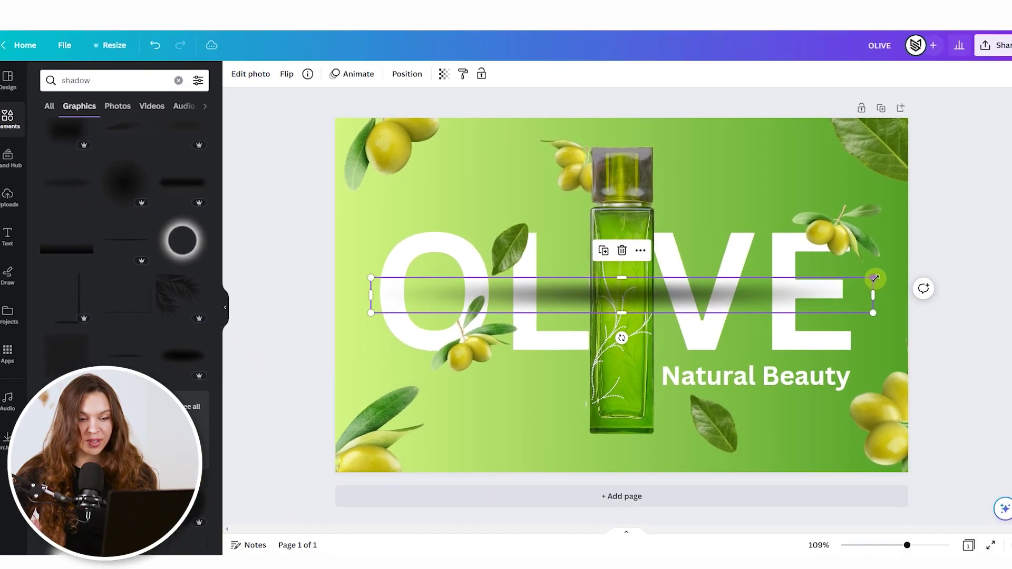
pyautogui.moveTo(875, 278); pyautogui.dragTo(638, 435)
pyautogui.moveTo(890, 546)
pyautogui.mouseDown()
pyautogui.moveTo(880, 543)
pyautogui.moveTo(902, 540)
pyautogui.mouseUp()
pyautogui.moveTo(688, 451); pyautogui.dragTo(694, 449)
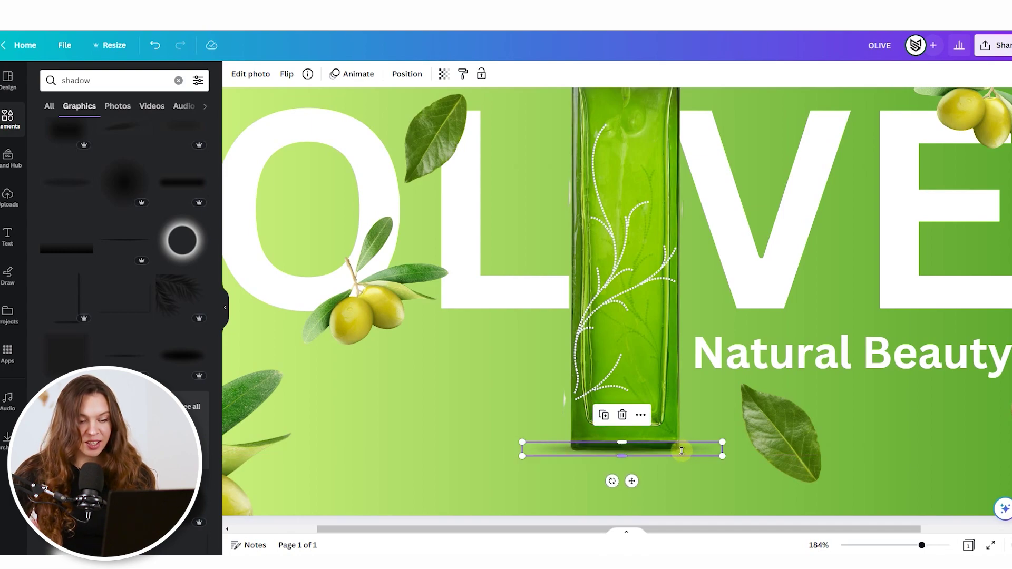
pyautogui.click(635, 449)
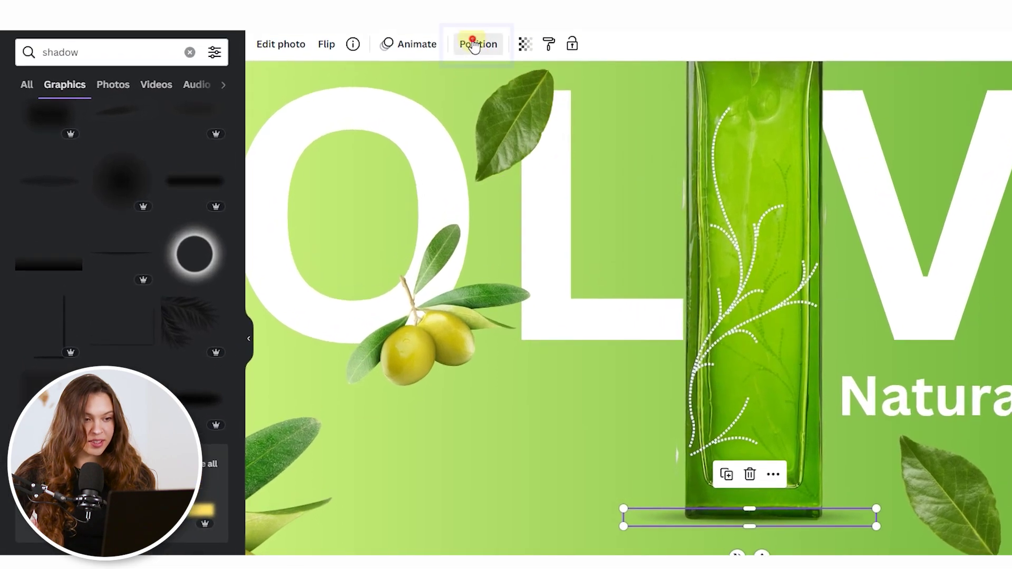
# Step: Send the shadow graphic backward so it sits behind the perfume bottle
pyautogui.click(407, 74)
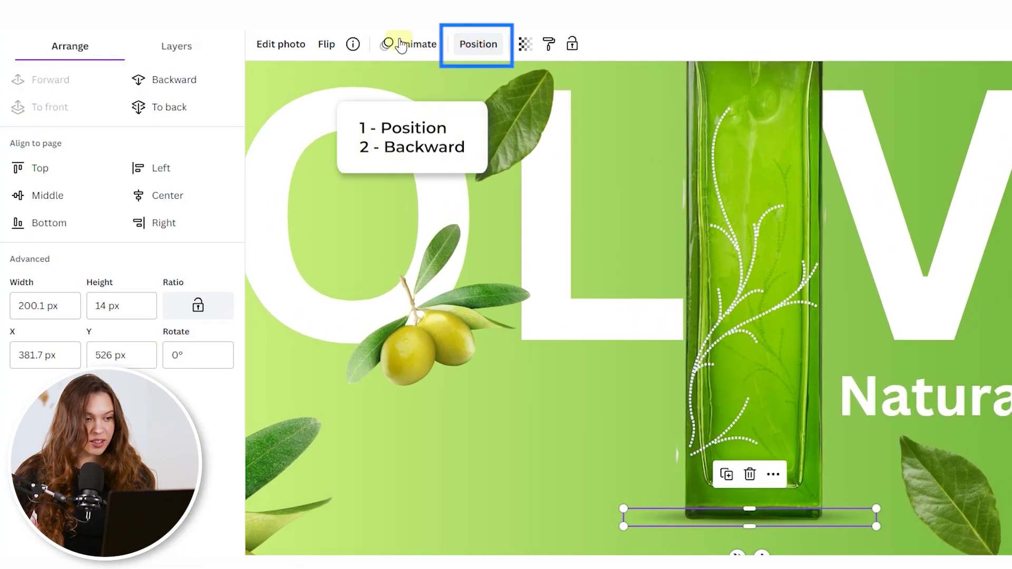
pyautogui.click(184, 85)
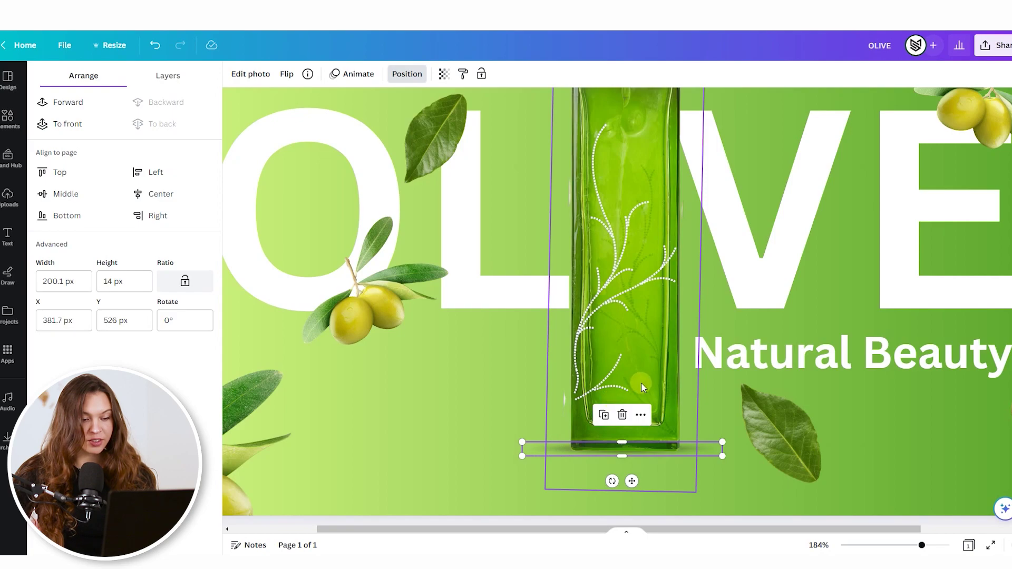
# Step: Duplicate the shadow, align the copy over the original at the bottle's base, and adjust the copy's transparency
pyautogui.hotkey('ctrl', 'c')
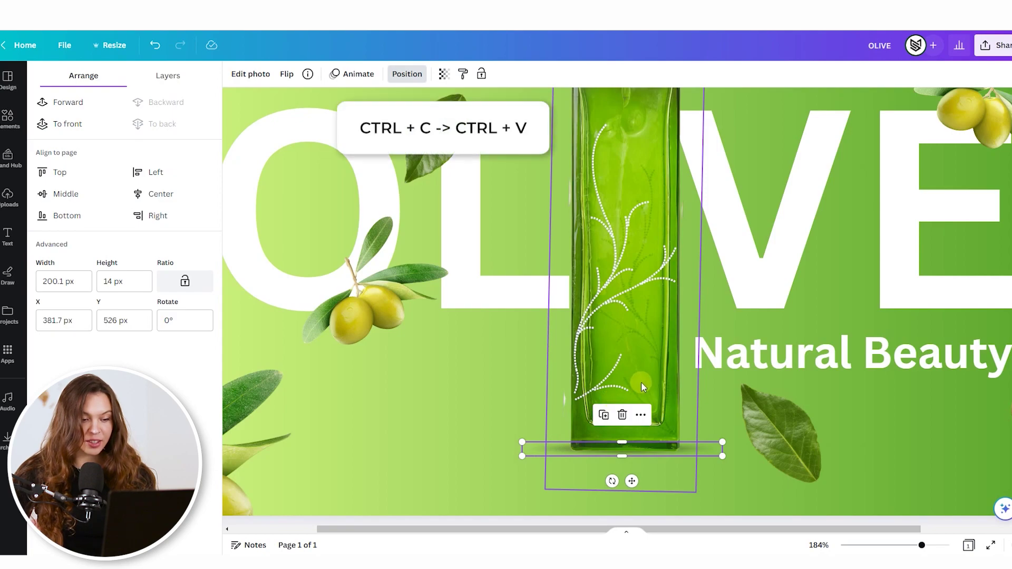
pyautogui.hotkey('ctrl', 'v')
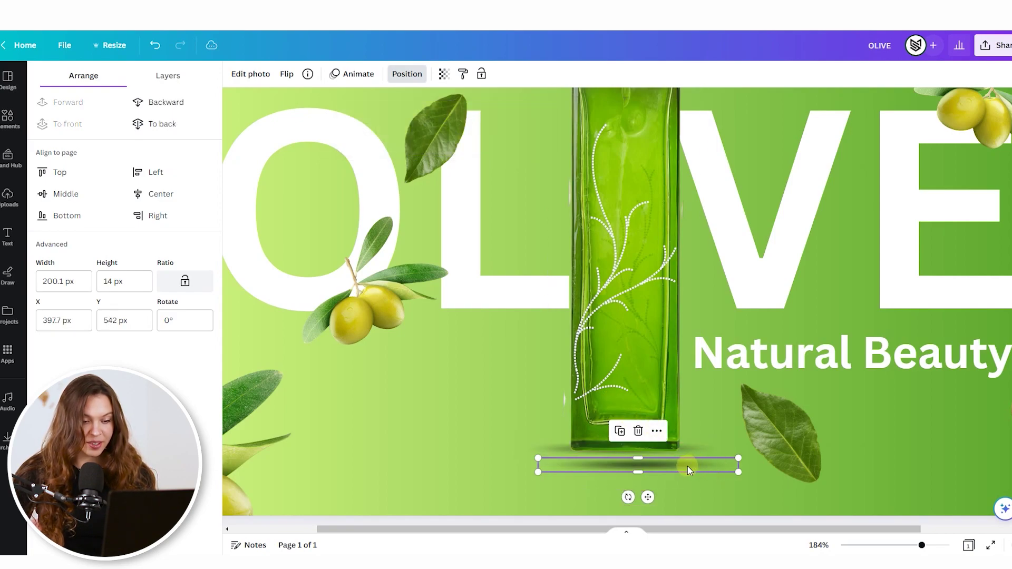
pyautogui.moveTo(687, 466); pyautogui.dragTo(672, 452)
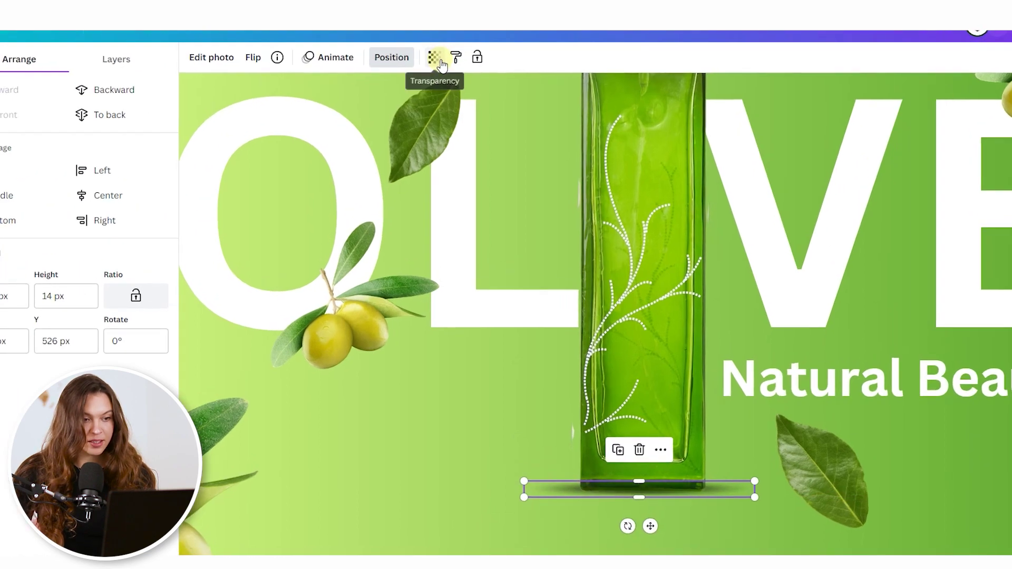
pyautogui.click(443, 73)
pyautogui.moveTo(374, 100); pyautogui.dragTo(369, 101)
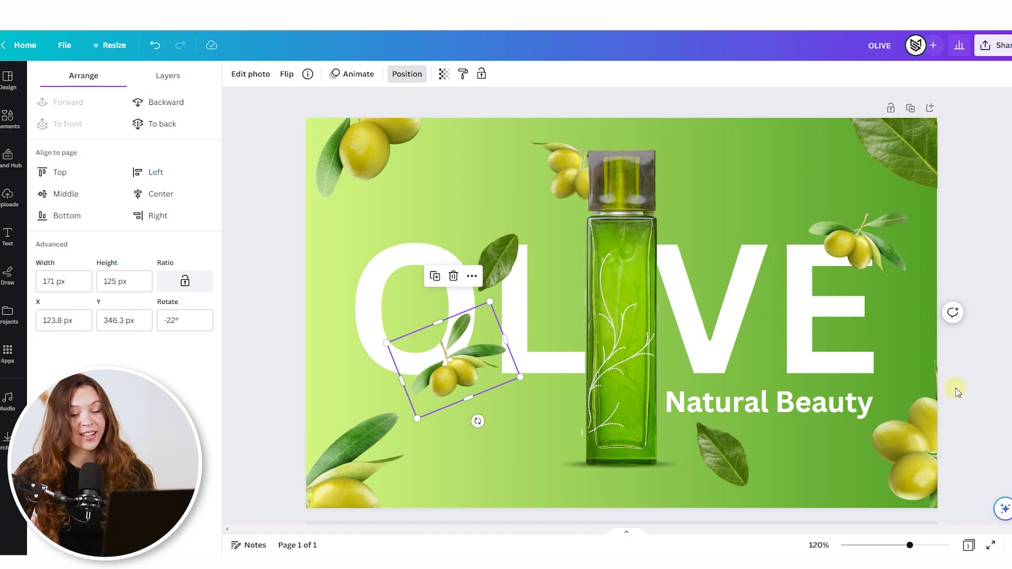
# Step: Duplicate the perfume bottle, flip the copy vertically, and place it directly below the original's base as a reflection
pyautogui.click(638, 266)
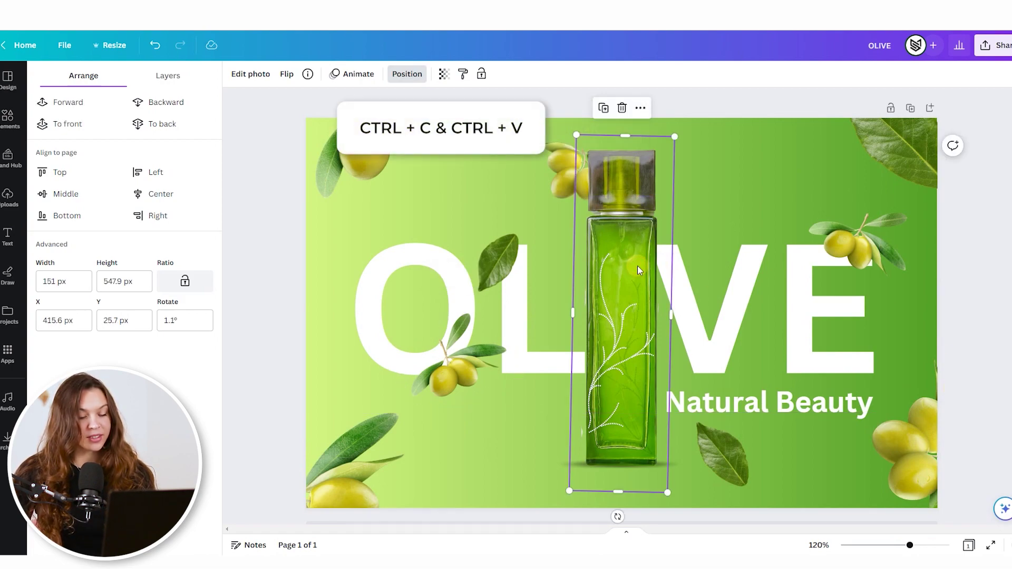
pyautogui.hotkey('ctrl', 'c')
pyautogui.hotkey('ctrl', 'v')
pyautogui.click(286, 74)
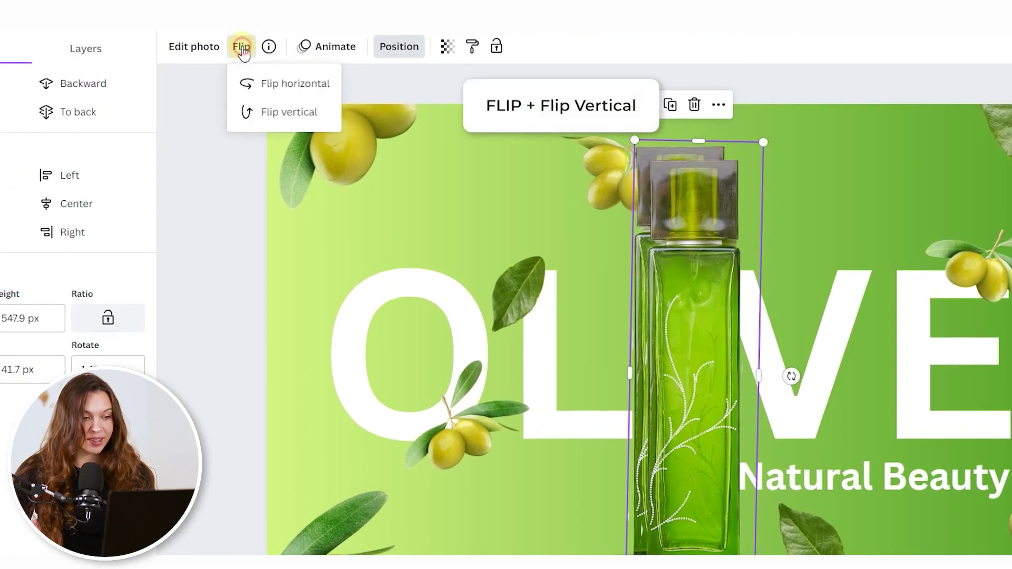
pyautogui.click(266, 113)
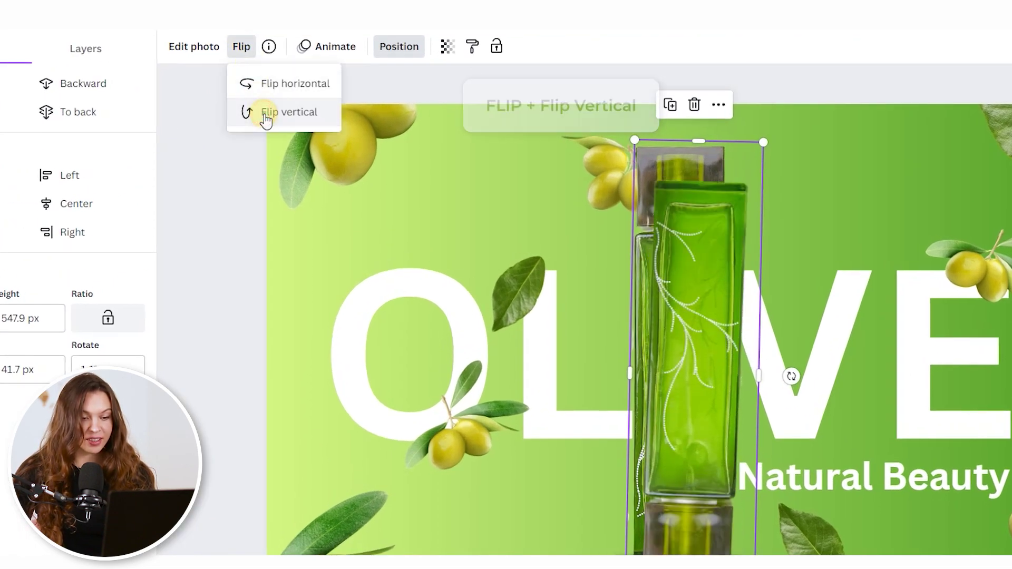
pyautogui.moveTo(633, 247); pyautogui.dragTo(634, 505)
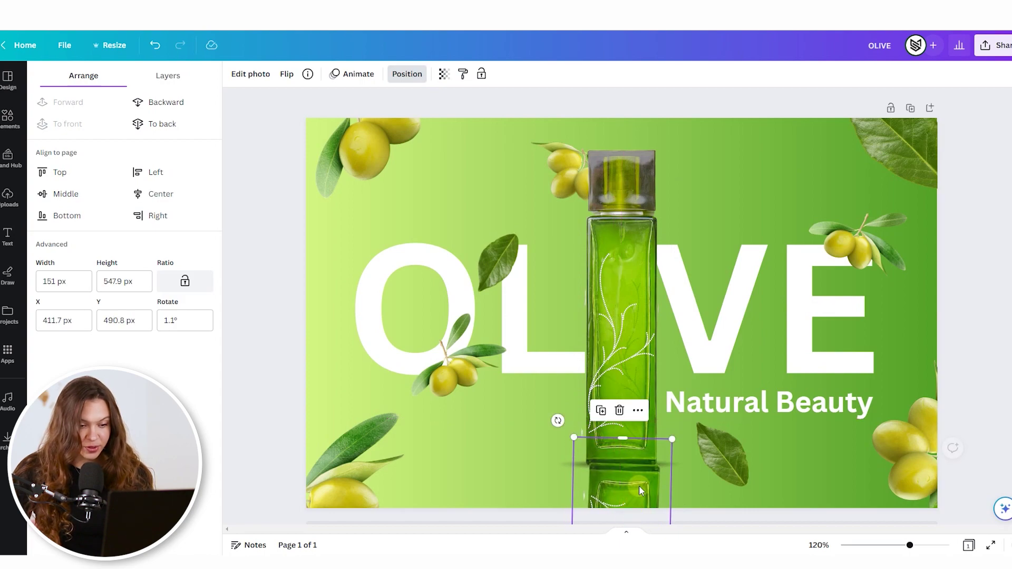
# Step: Rotate the flipped bottle copy to 0° and lower its transparency value to about 19
pyautogui.moveTo(558, 420); pyautogui.dragTo(553, 422)
pyautogui.click(444, 75)
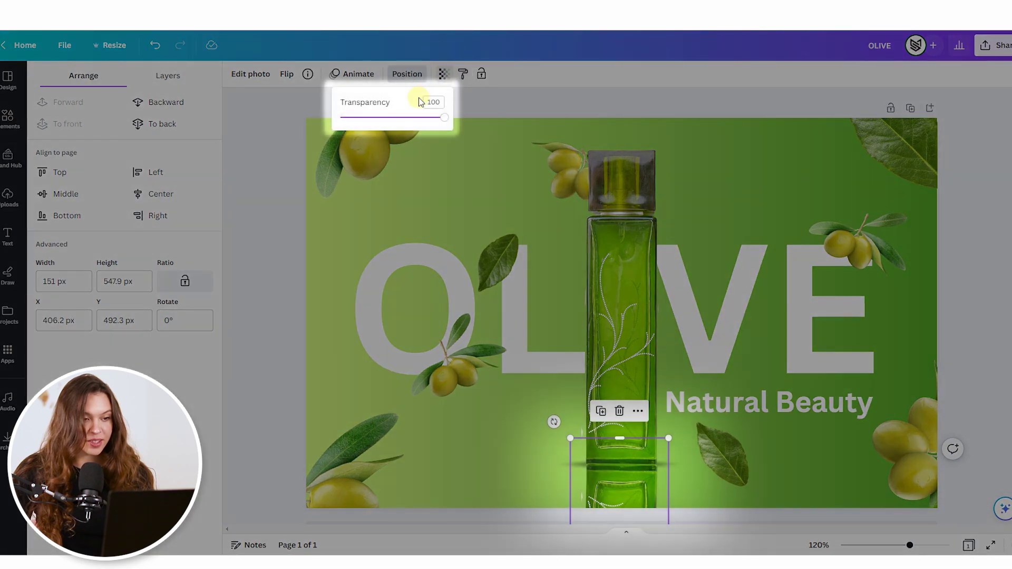
pyautogui.moveTo(441, 117); pyautogui.dragTo(389, 122)
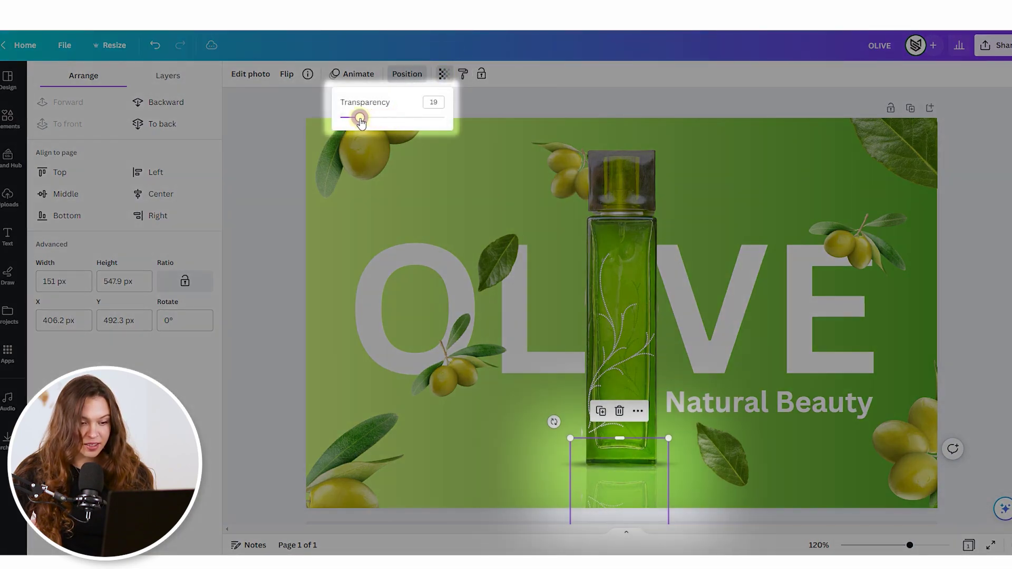